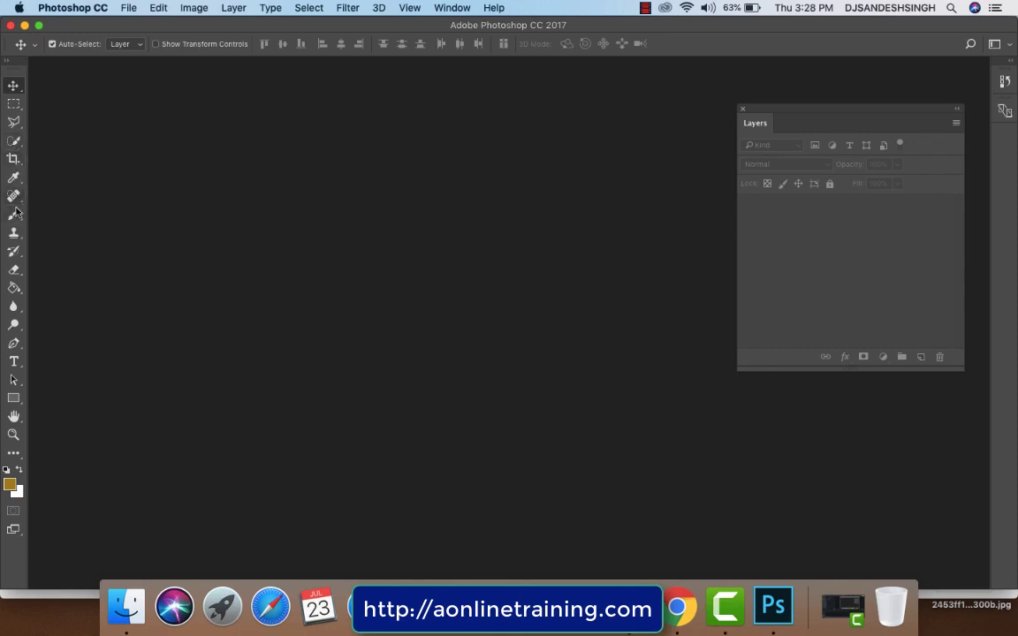
Open dress.jpg and female model ref.jpg together as separate documents, then switch between their tabs.
{"action": "left_click", "coordinate": [450, 8]}
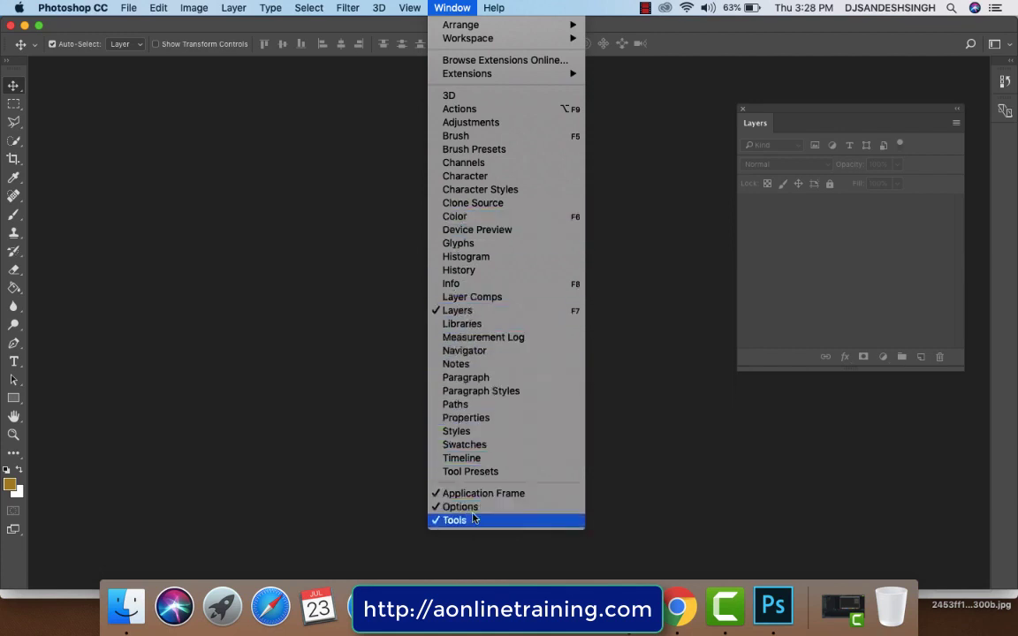
{"action": "left_click", "coordinate": [546, 221]}
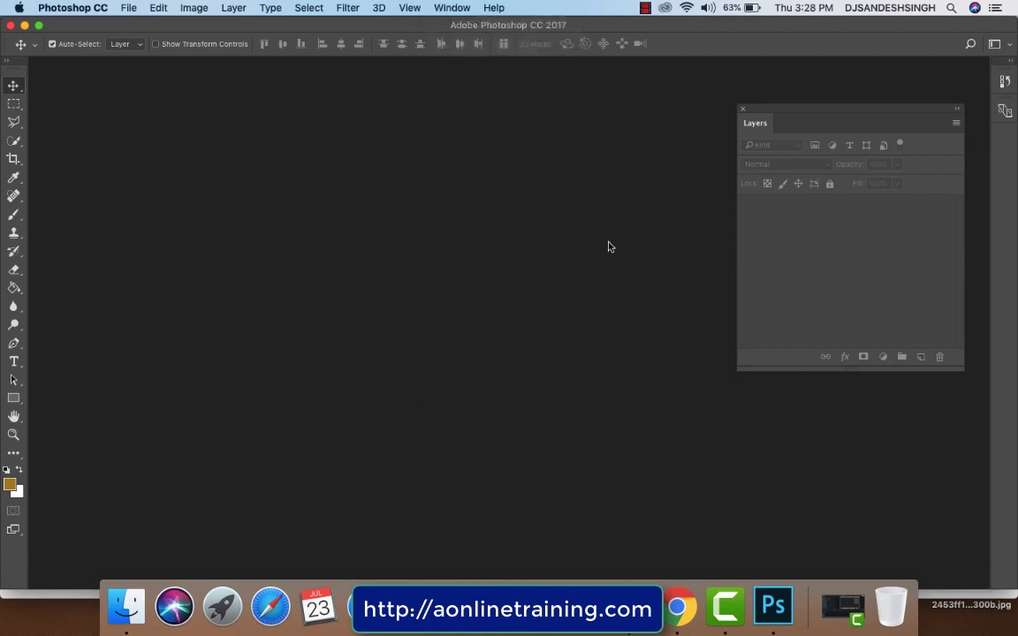
{"action": "left_click", "coordinate": [127, 8]}
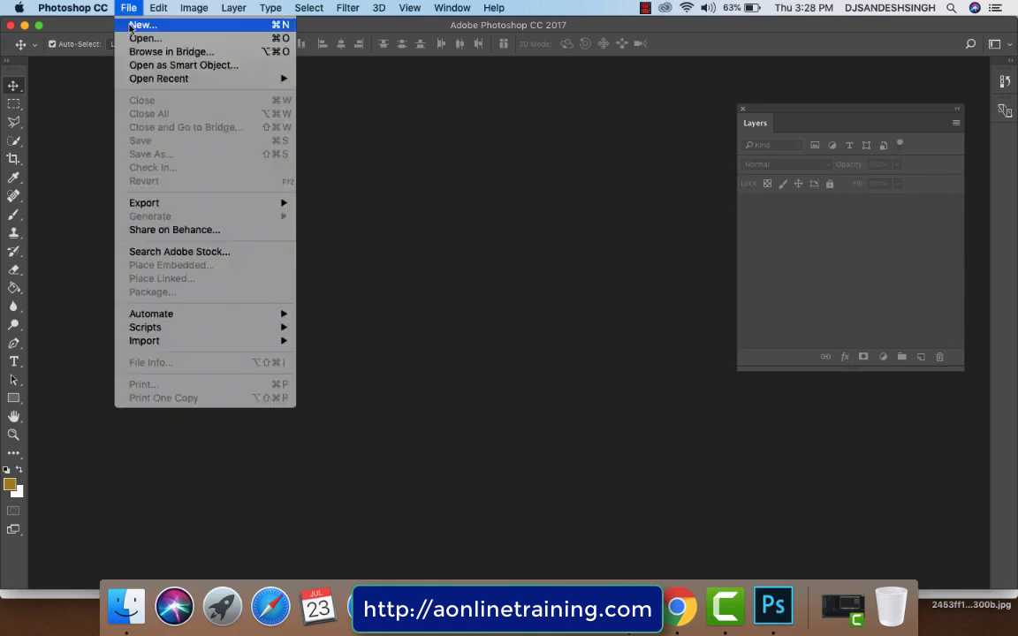
{"action": "left_click", "coordinate": [134, 40]}
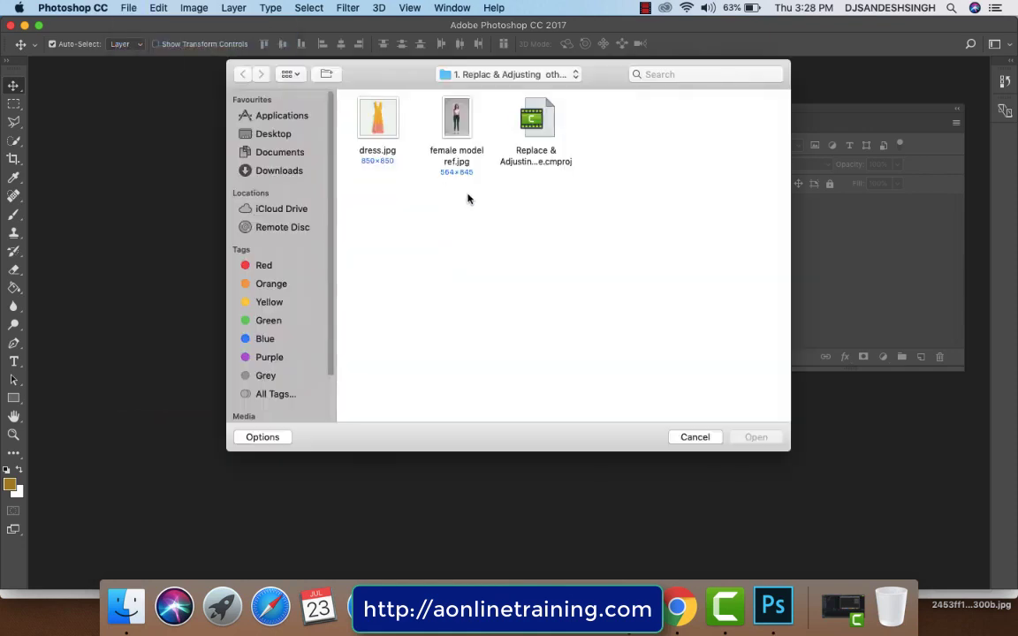
{"action": "left_click_drag", "start_coordinate": [469, 199], "coordinate": [346, 106]}
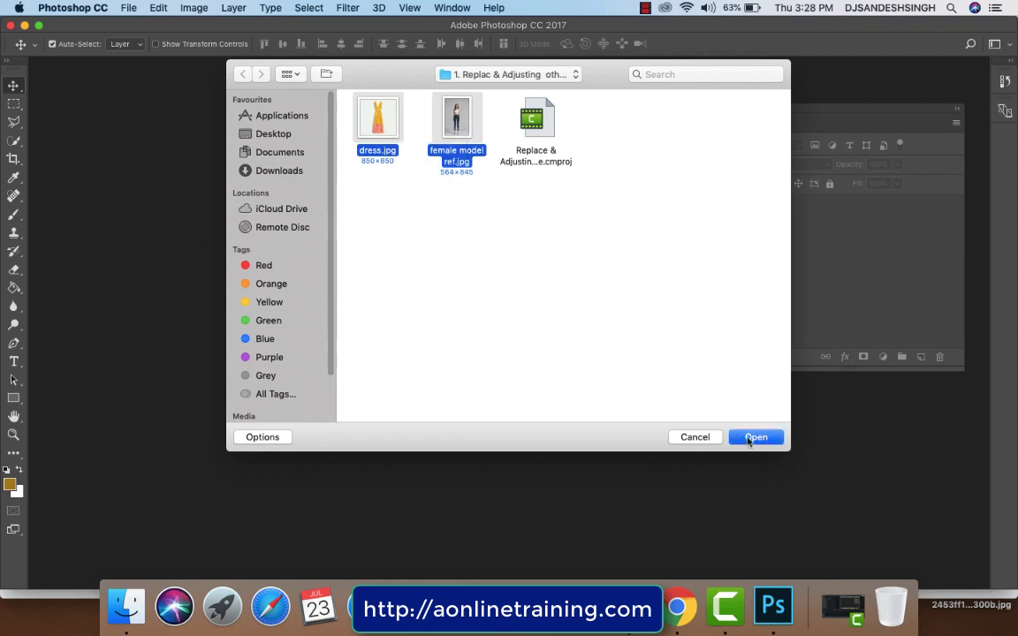
{"action": "left_click", "coordinate": [748, 438]}
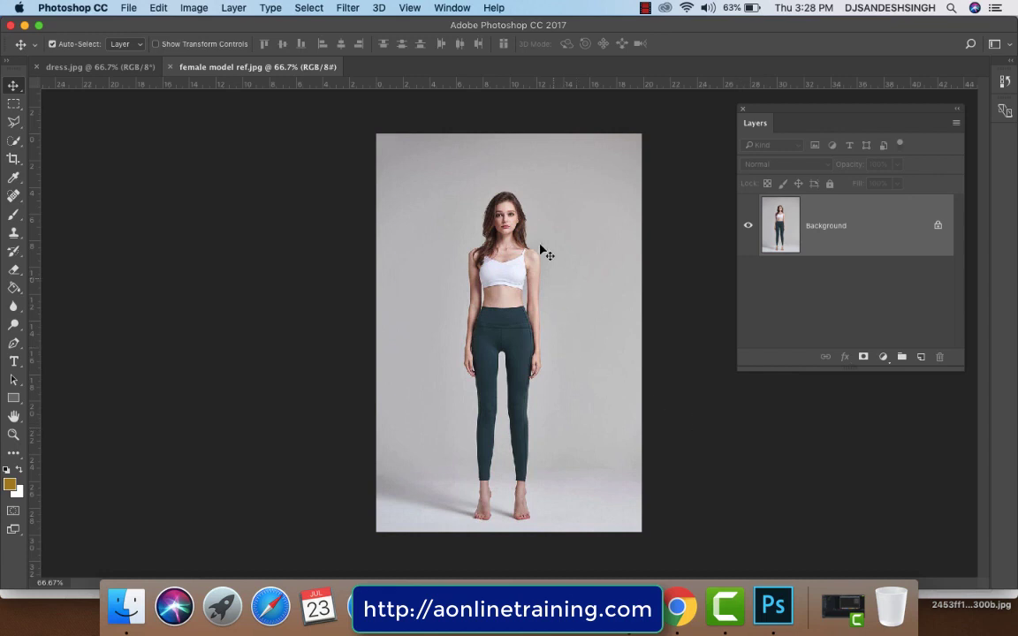
{"action": "left_click", "coordinate": [137, 68]}
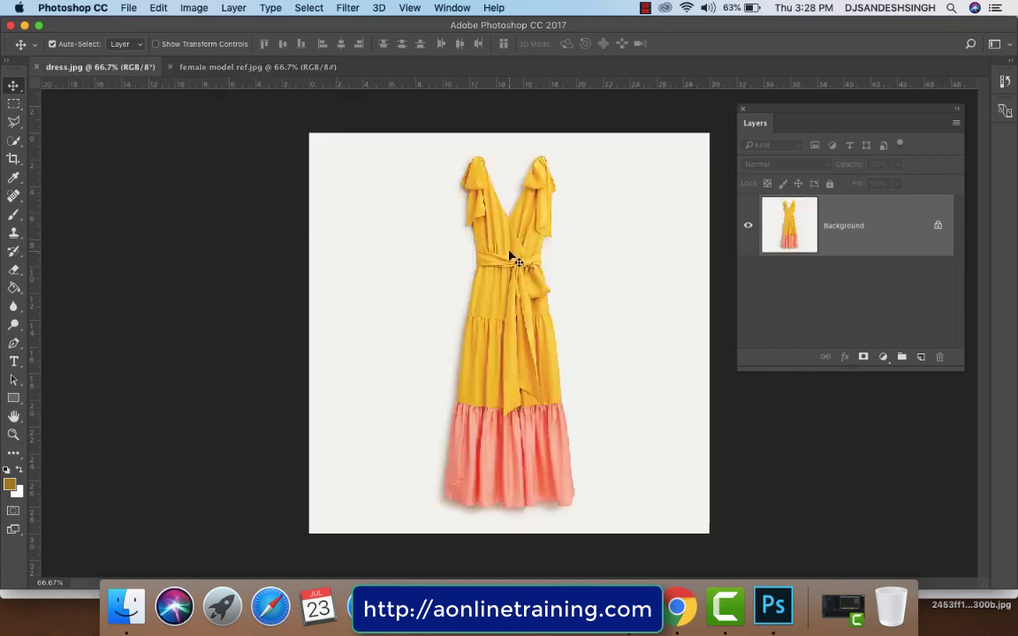
{"action": "left_click", "coordinate": [274, 68]}
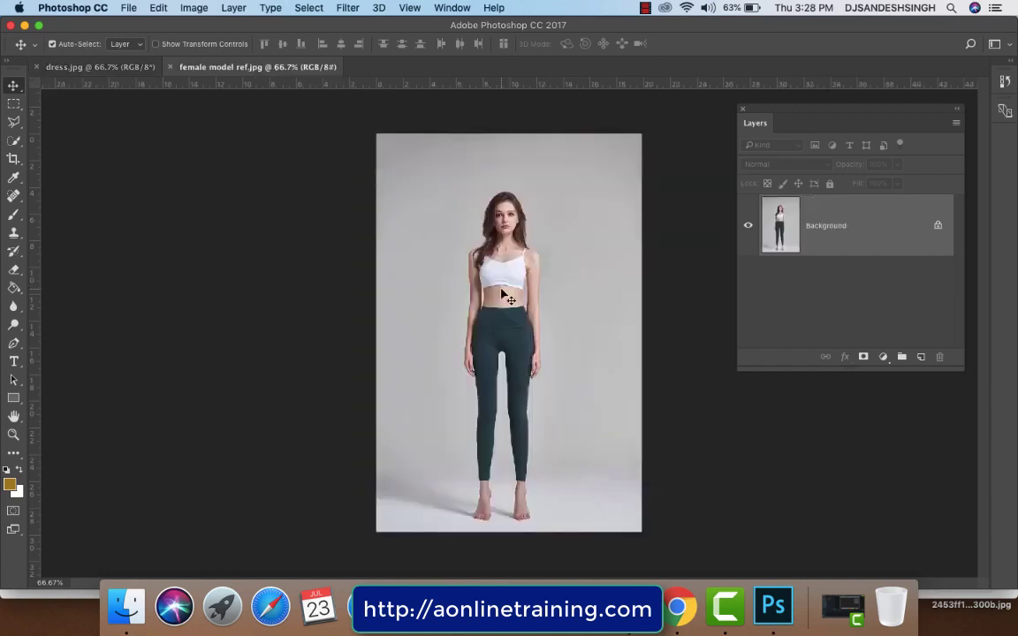
Tile both documents vertically, move the Layers panel aside, and widen the model photo's pane.
{"action": "left_click", "coordinate": [448, 9]}
{"action": "mouse_move", "coordinate": [461, 24]}
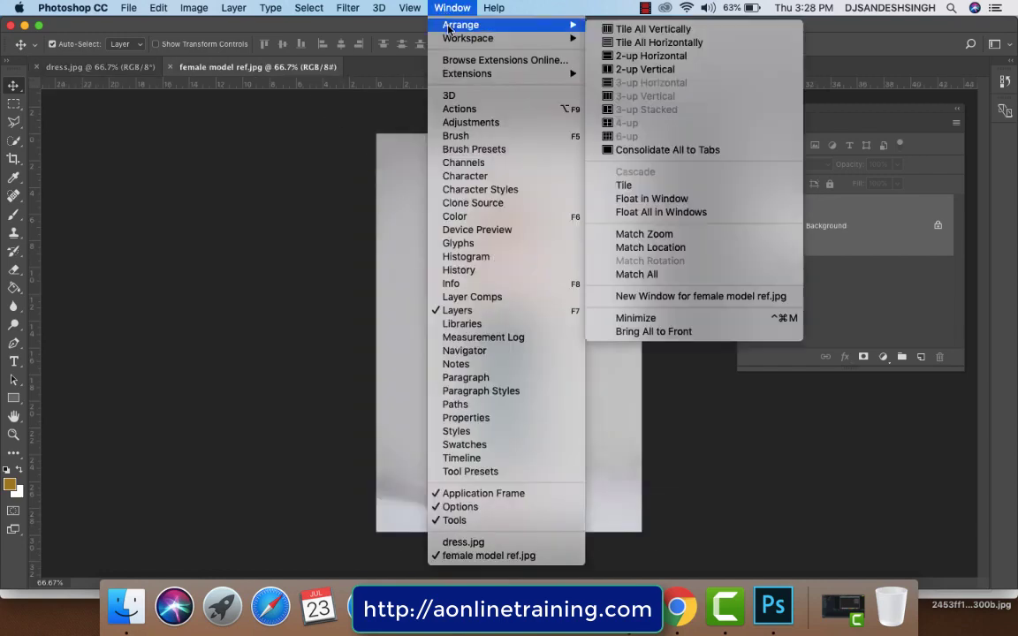
{"action": "left_click", "coordinate": [619, 28]}
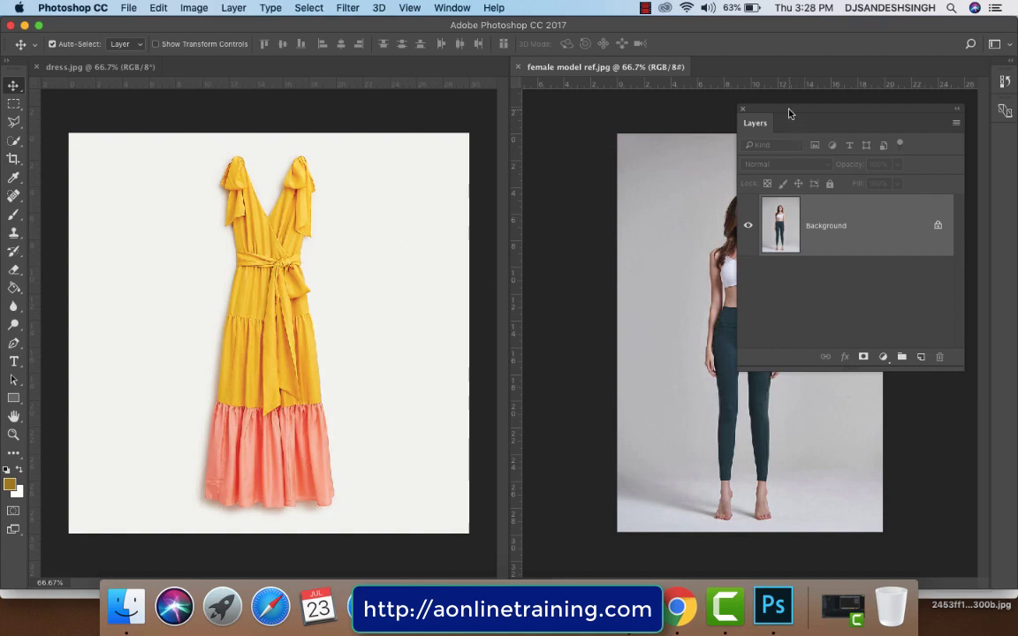
{"action": "left_click_drag", "start_coordinate": [790, 113], "coordinate": [854, 135]}
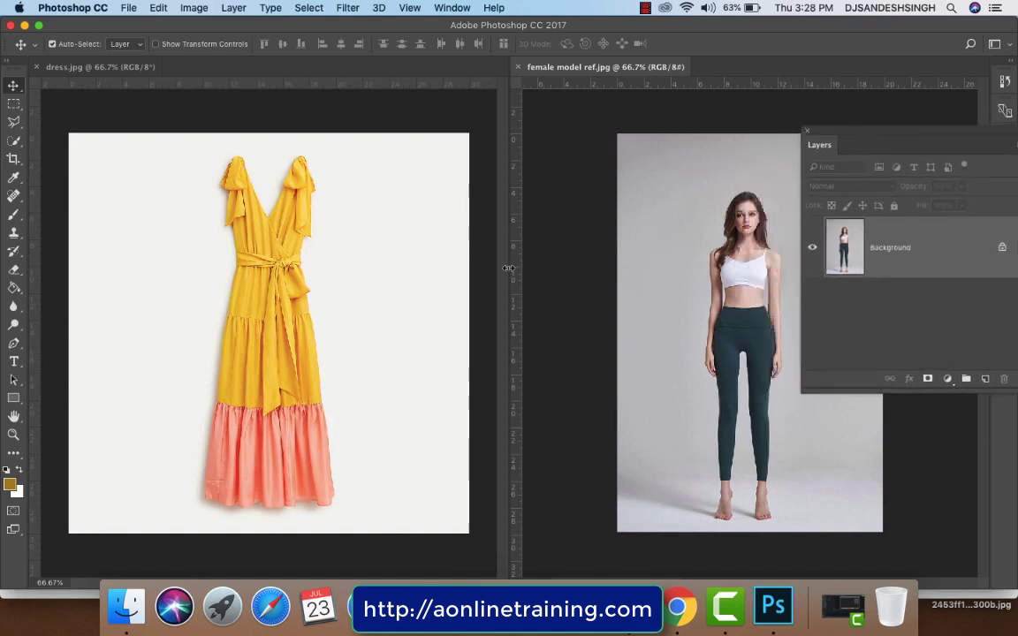
{"action": "mouse_move", "coordinate": [509, 267]}
{"action": "left_mouse_down"}
{"action": "mouse_move", "coordinate": [312, 267]}
{"action": "mouse_move", "coordinate": [395, 273]}
{"action": "left_mouse_up"}
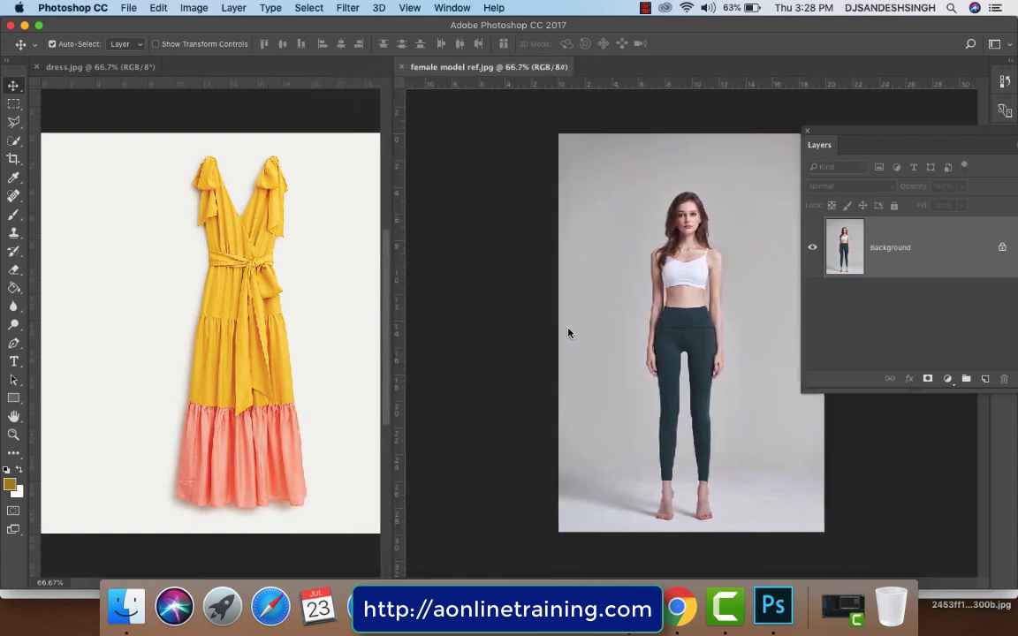
Make dress.jpg active, zoom it to 100%, and pan to show the dress's top.
{"action": "left_click", "coordinate": [309, 275]}
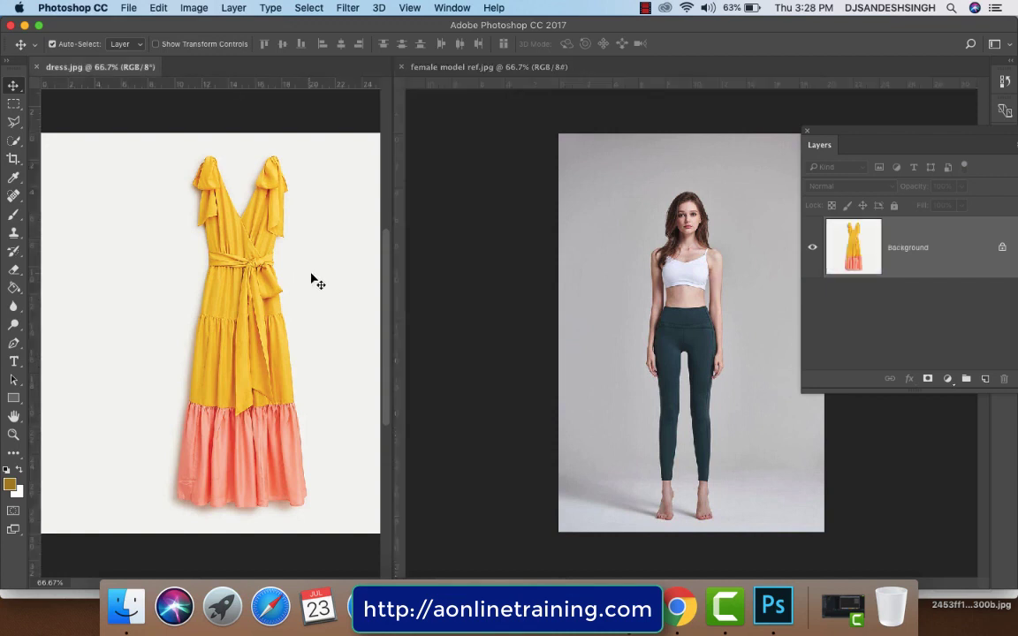
{"action": "left_click_drag", "start_coordinate": [314, 275], "coordinate": [278, 261]}
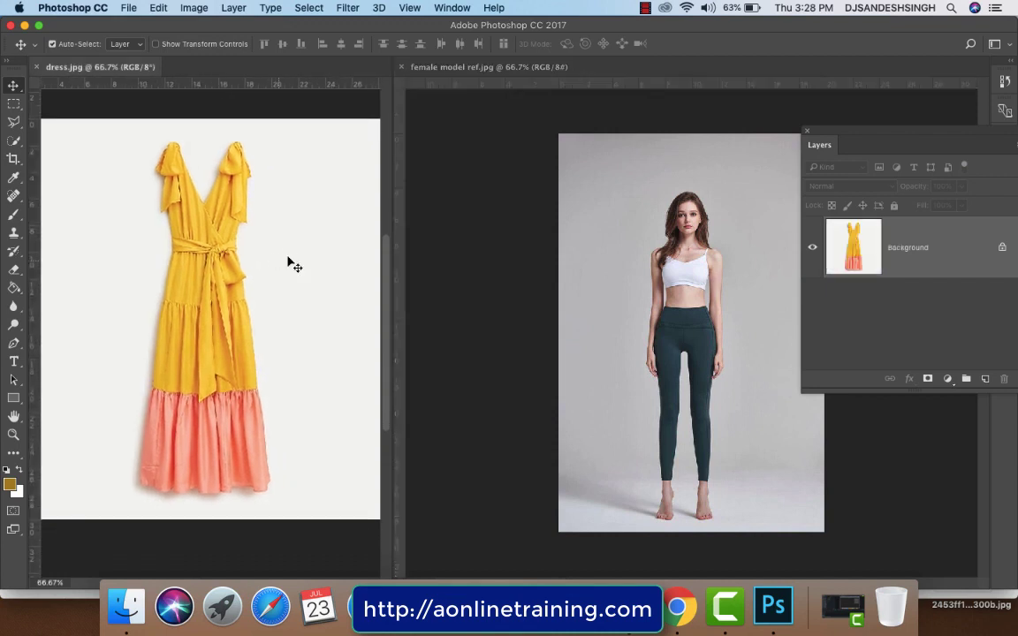
{"action": "key", "text": "super+plus"}
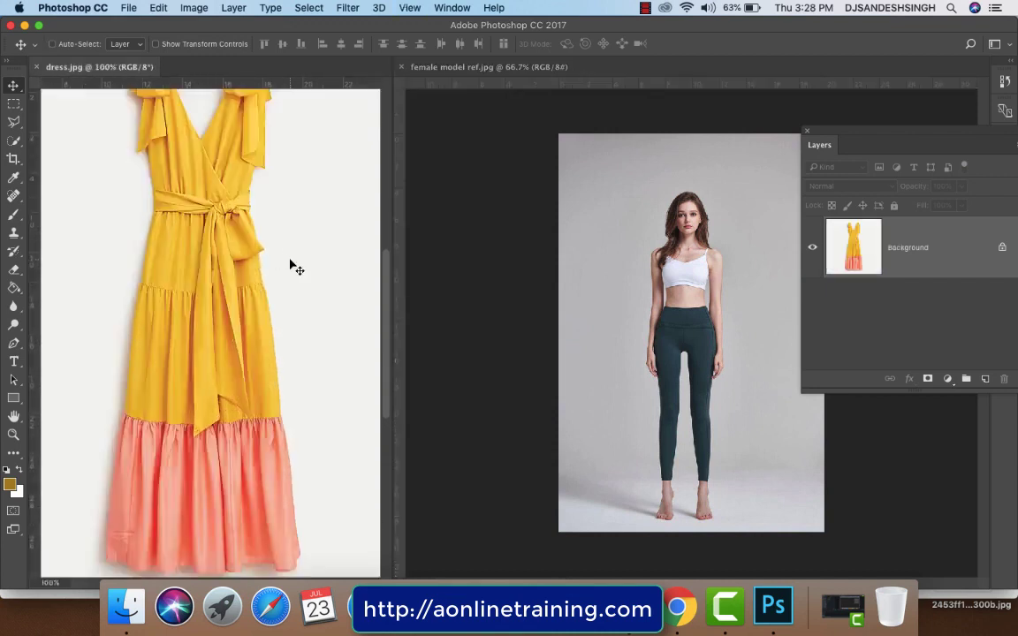
{"action": "mouse_move", "coordinate": [286, 226]}
{"action": "left_mouse_down"}
{"action": "mouse_move", "coordinate": [278, 318]}
{"action": "mouse_move", "coordinate": [291, 291]}
{"action": "left_mouse_up"}
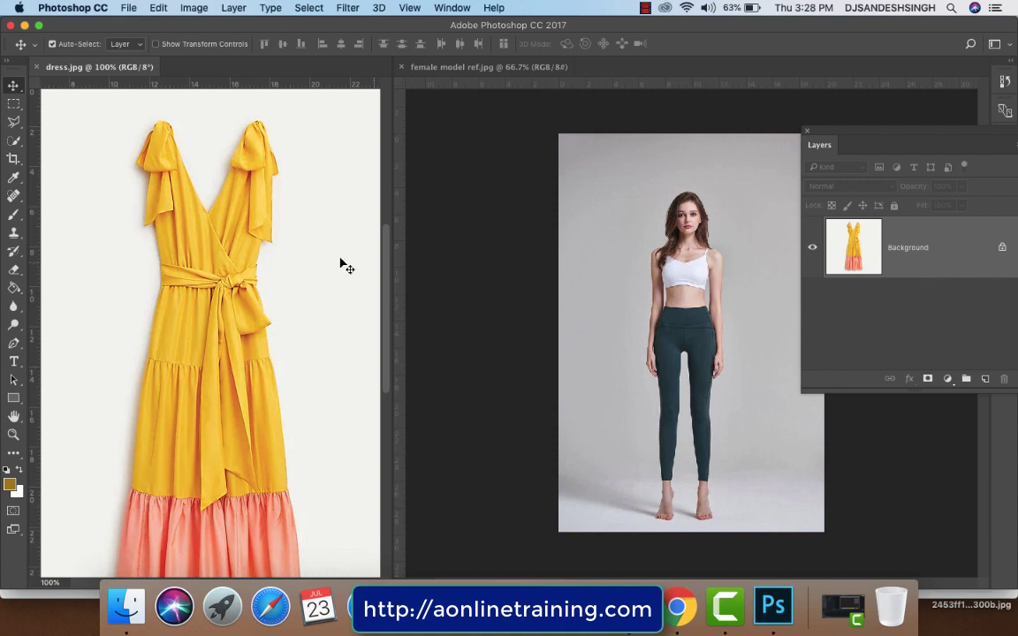
With the Quick Selection Tool, select from the left strap bow down the neckline to the waist.
{"action": "left_click", "coordinate": [14, 141]}
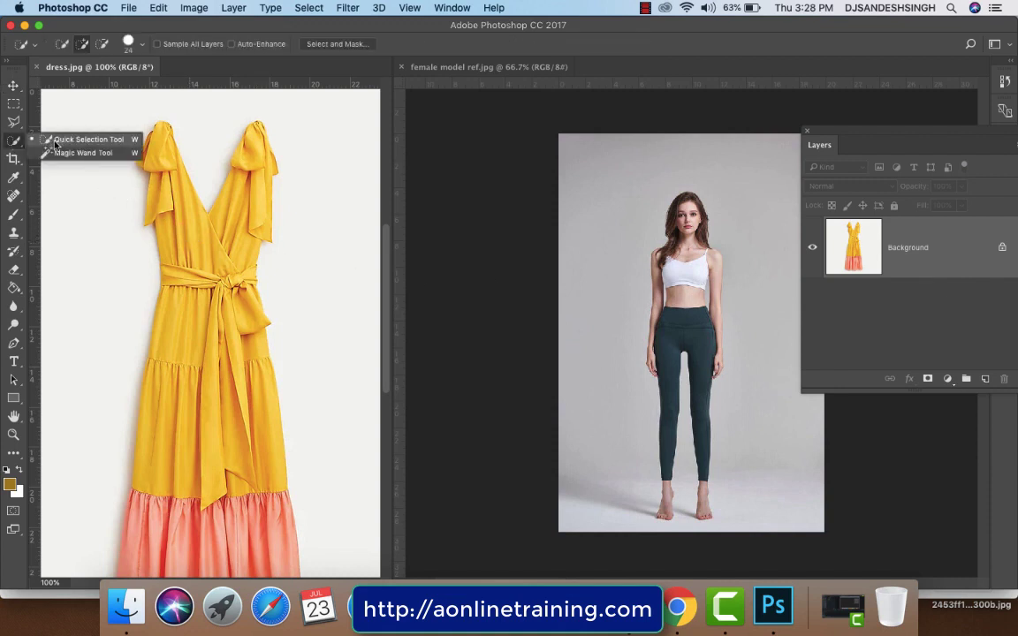
{"action": "left_click", "coordinate": [57, 141]}
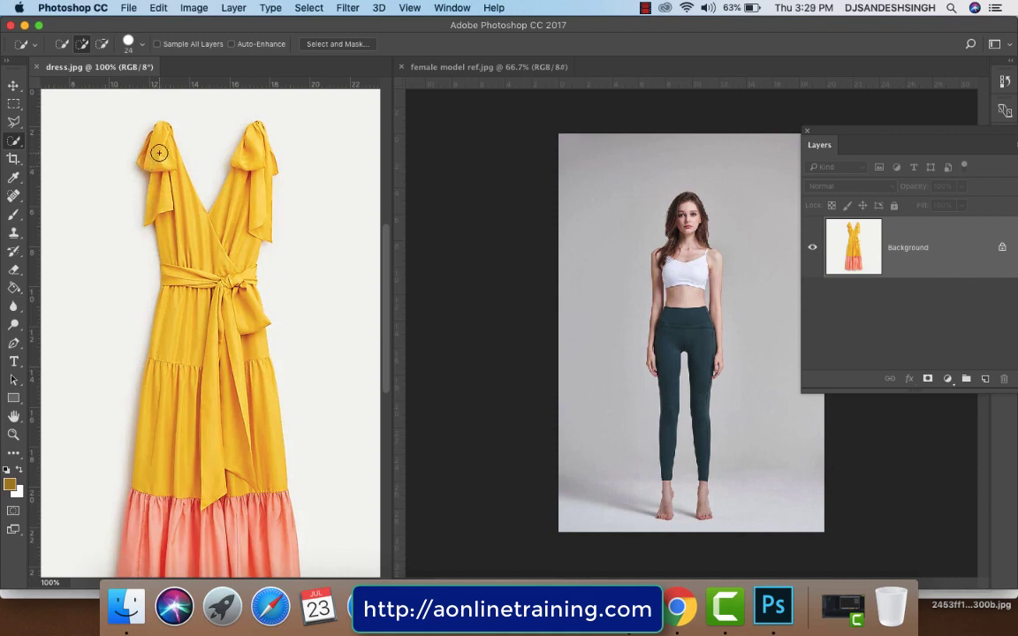
{"action": "left_click", "coordinate": [159, 153]}
{"action": "mouse_move", "coordinate": [178, 199]}
{"action": "left_mouse_down"}
{"action": "mouse_move", "coordinate": [226, 356]}
{"action": "mouse_move", "coordinate": [186, 452]}
{"action": "left_mouse_up"}
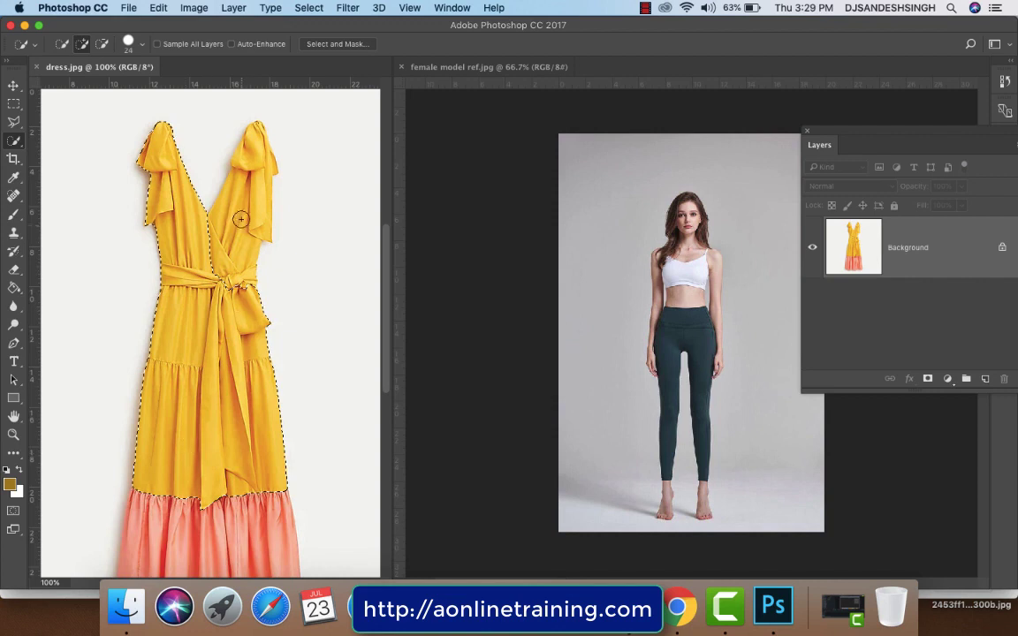
Add the right strap and the full pink hem to the dress selection.
{"action": "left_click_drag", "start_coordinate": [240, 215], "coordinate": [254, 169]}
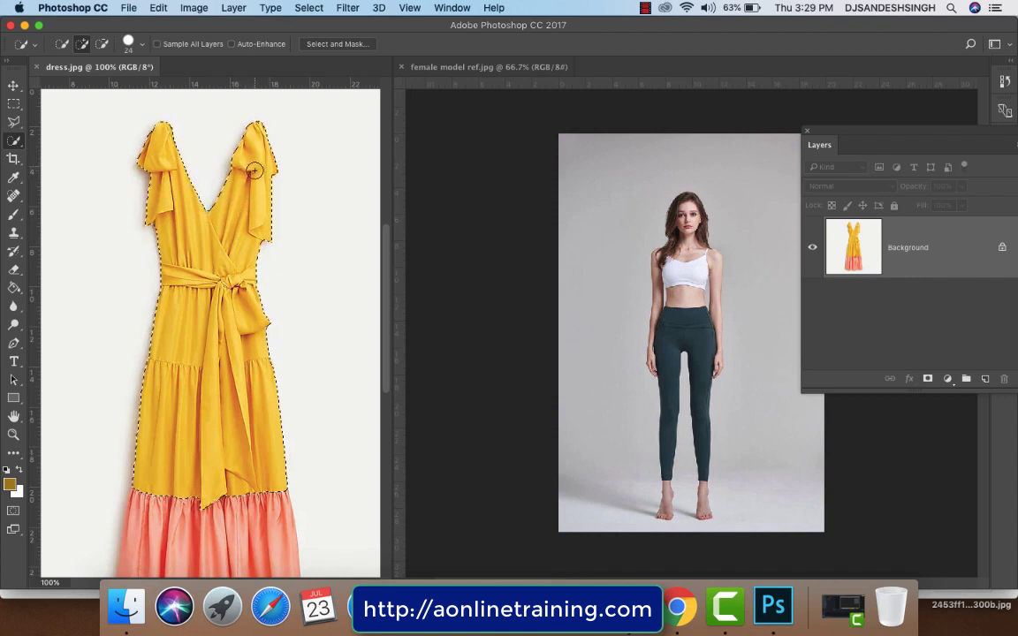
{"action": "left_click_drag", "start_coordinate": [212, 358], "coordinate": [226, 173]}
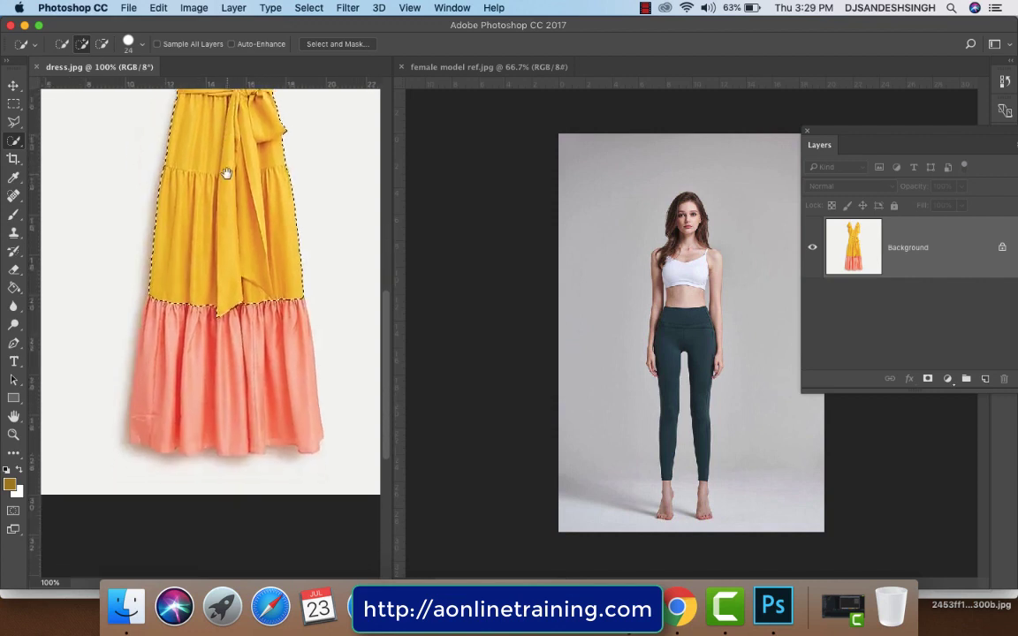
{"action": "mouse_move", "coordinate": [177, 402]}
{"action": "left_mouse_down"}
{"action": "mouse_move", "coordinate": [254, 422]}
{"action": "mouse_move", "coordinate": [282, 418]}
{"action": "left_mouse_up"}
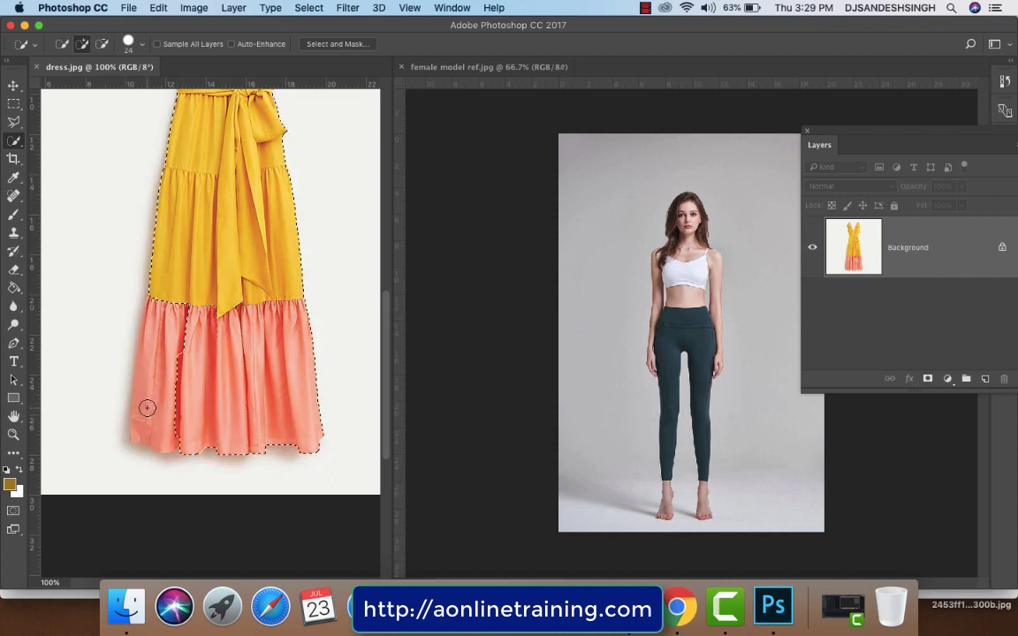
{"action": "left_click_drag", "start_coordinate": [146, 408], "coordinate": [188, 409]}
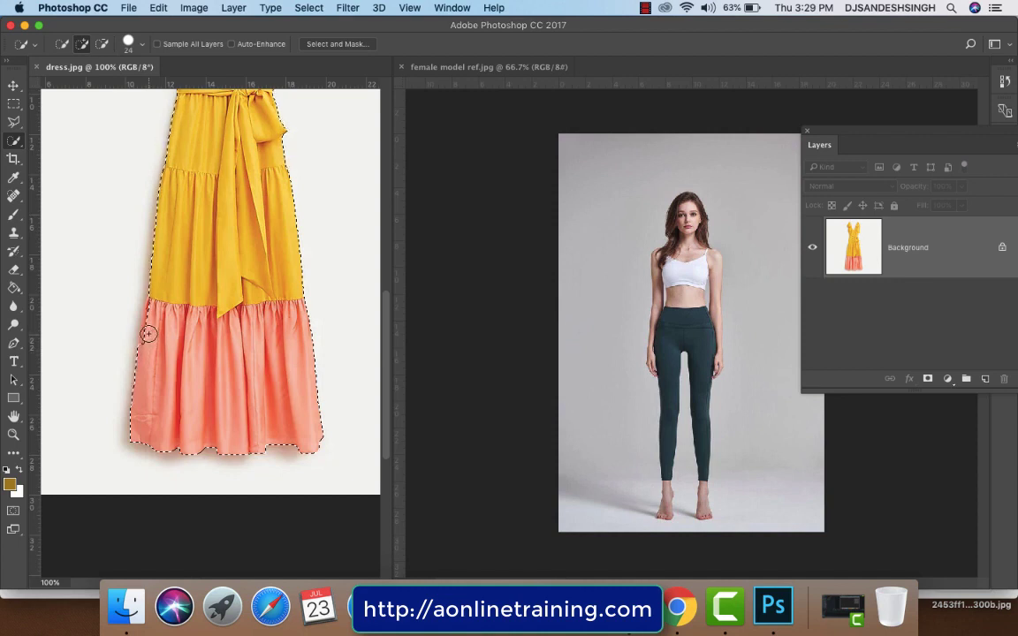
Use the Polygonal Lasso in add mode to include the missed left edge of the pink hem.
{"action": "left_click", "coordinate": [13, 121]}
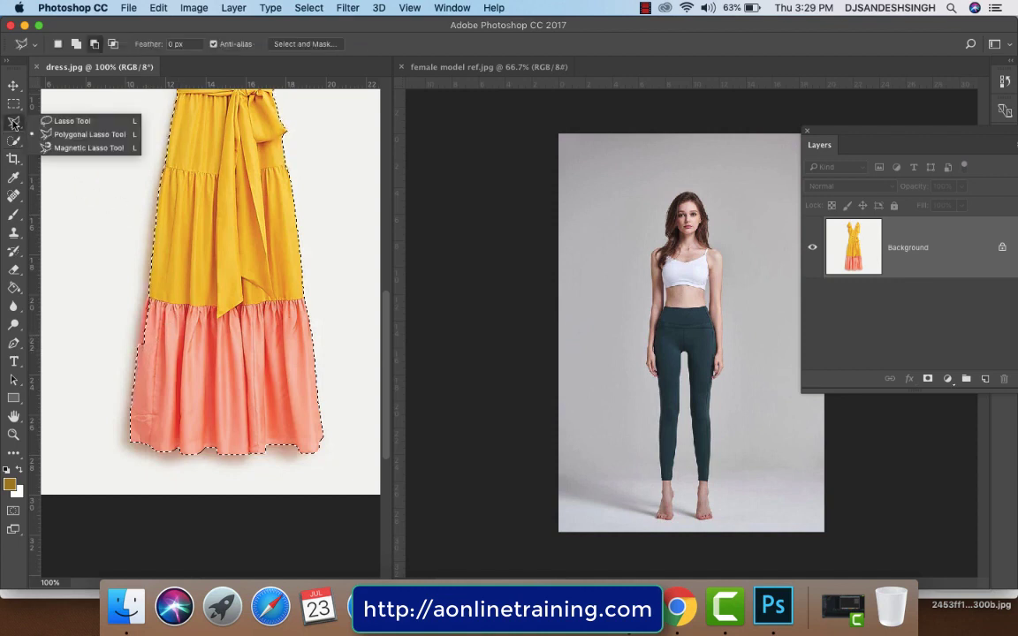
{"action": "left_click", "coordinate": [59, 136]}
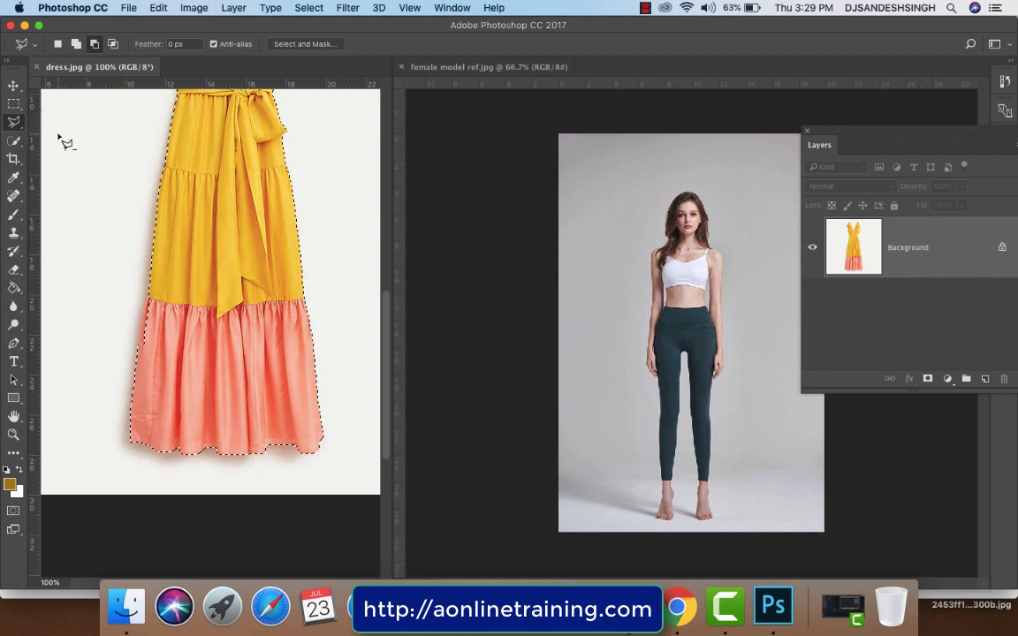
{"action": "left_click", "coordinate": [77, 44]}
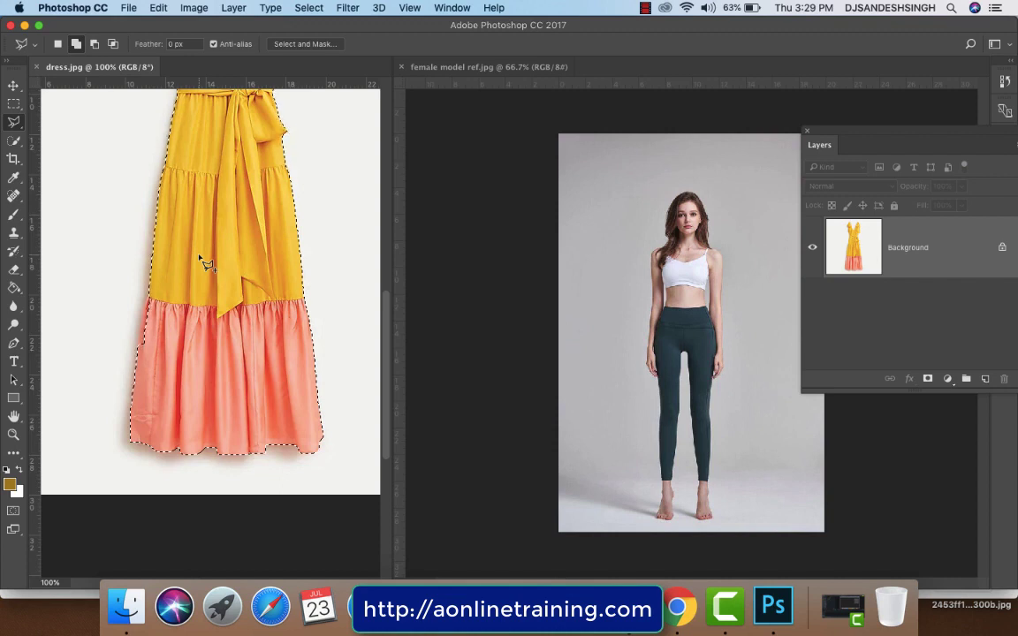
{"action": "key", "text": "ctrl+plus"}
{"action": "left_click_drag", "start_coordinate": [175, 371], "coordinate": [222, 310]}
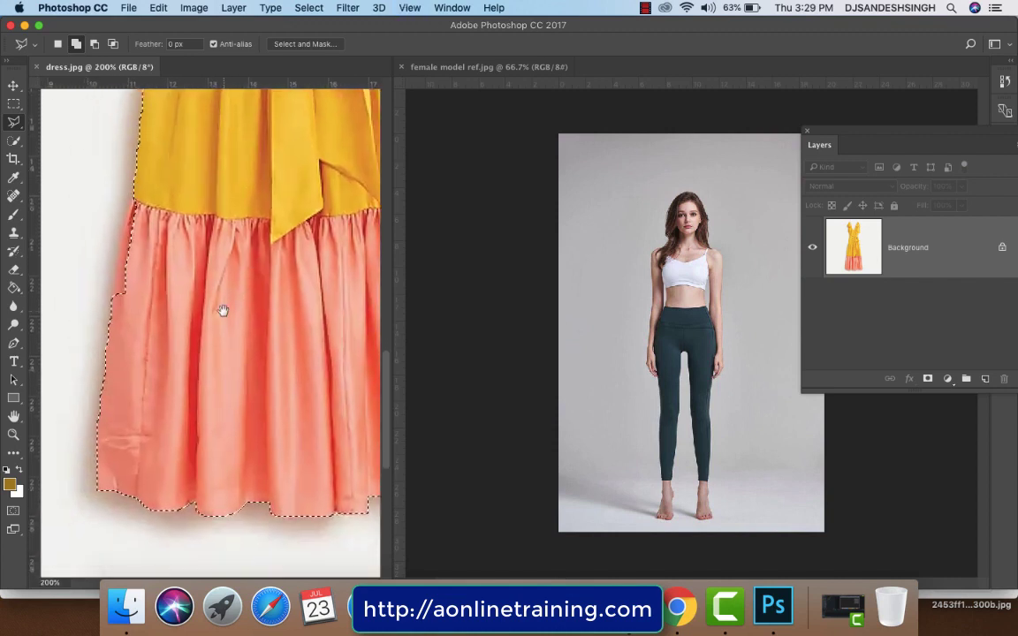
{"action": "left_click", "coordinate": [132, 205]}
{"action": "left_click", "coordinate": [121, 253]}
{"action": "left_click", "coordinate": [111, 309]}
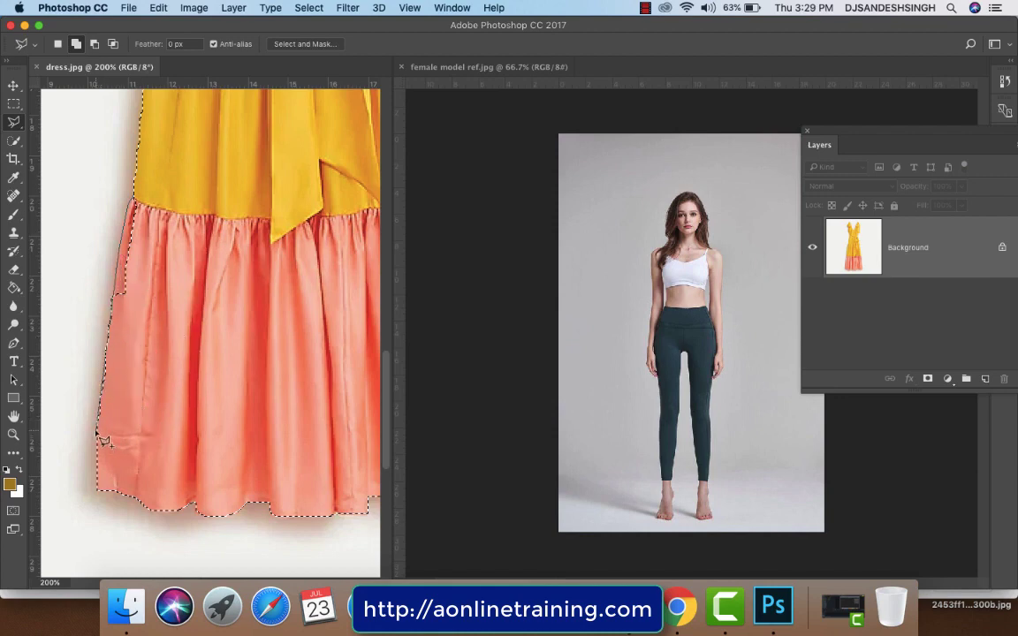
{"action": "left_click", "coordinate": [193, 237]}
{"action": "left_click", "coordinate": [144, 193]}
Pan up from the hem to bring the bodice and both straps into view.
{"action": "scroll", "coordinate": [264, 181], "scroll_direction": "up", "scroll_amount": 3}
{"action": "scroll", "coordinate": [163, 409], "scroll_direction": "up", "scroll_amount": 5}
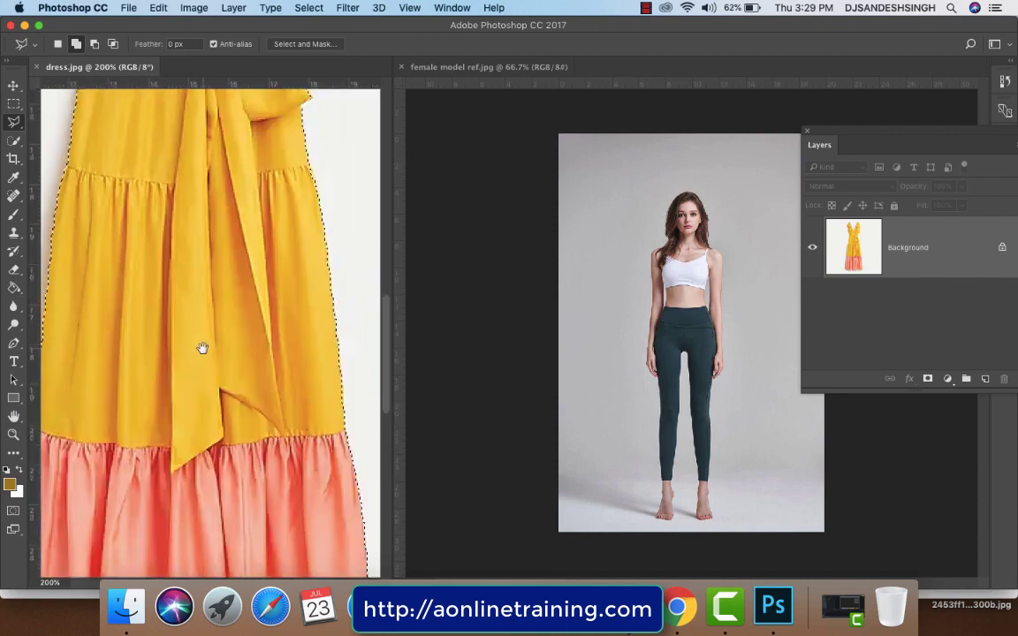
{"action": "scroll", "coordinate": [195, 427], "scroll_direction": "up", "scroll_amount": 2}
{"action": "left_click_drag", "start_coordinate": [201, 282], "coordinate": [195, 445]}
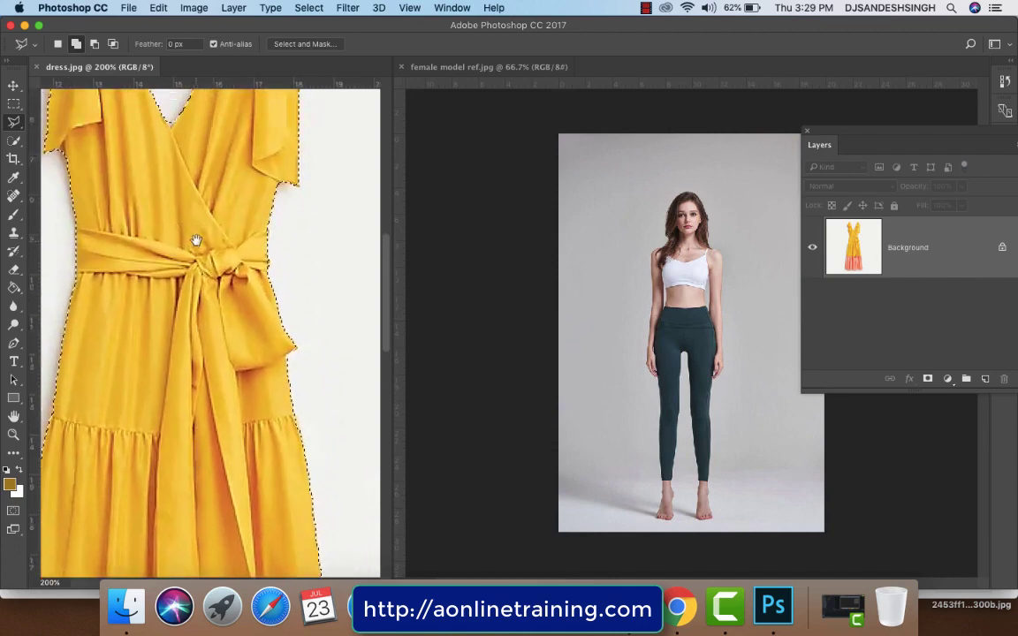
{"action": "left_click_drag", "start_coordinate": [195, 236], "coordinate": [196, 398]}
{"action": "mouse_move", "coordinate": [221, 332]}
{"action": "left_mouse_down"}
{"action": "mouse_move", "coordinate": [245, 369]}
{"action": "mouse_move", "coordinate": [222, 372]}
{"action": "left_mouse_up"}
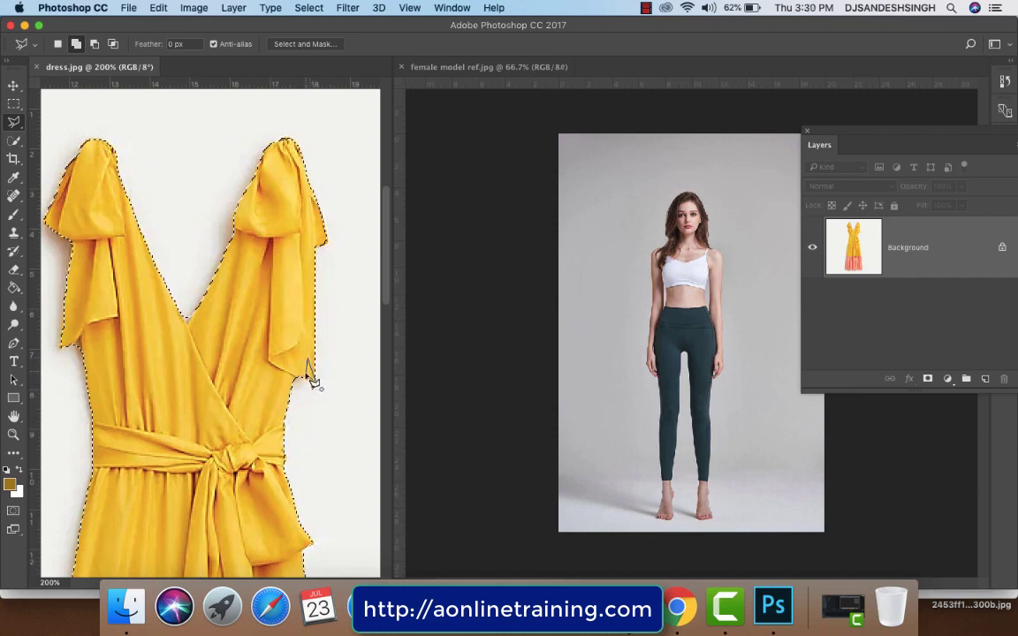
Subtract the white background inside the V-neckline from the dress selection using the Polygonal Lasso.
{"action": "scroll", "coordinate": [221, 335], "scroll_direction": "up", "scroll_amount": 2}
{"action": "scroll", "coordinate": [237, 354], "scroll_direction": "up", "scroll_amount": 1}
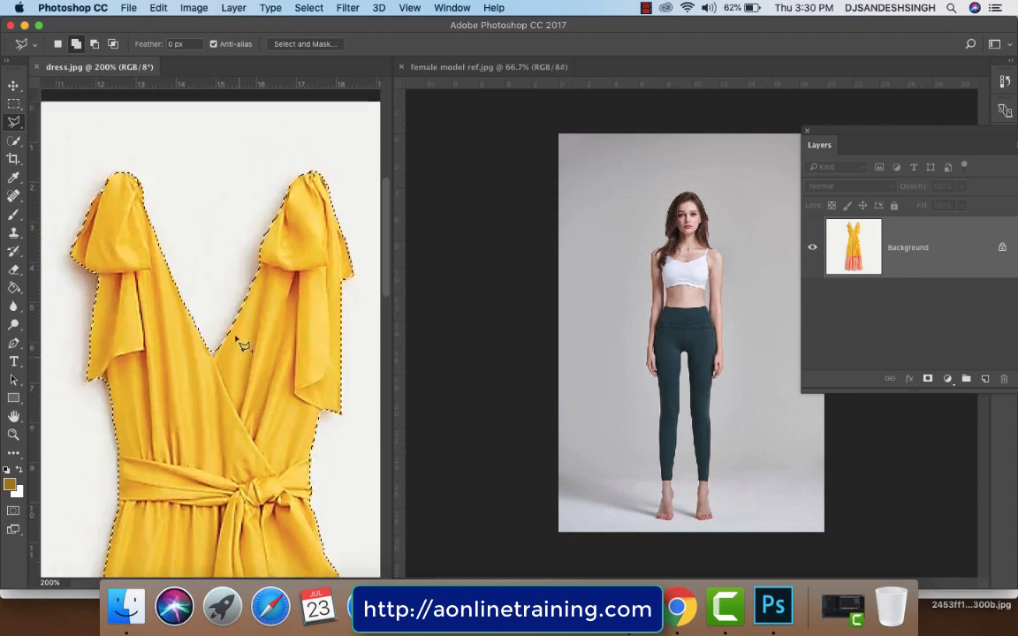
{"action": "left_click", "coordinate": [94, 47]}
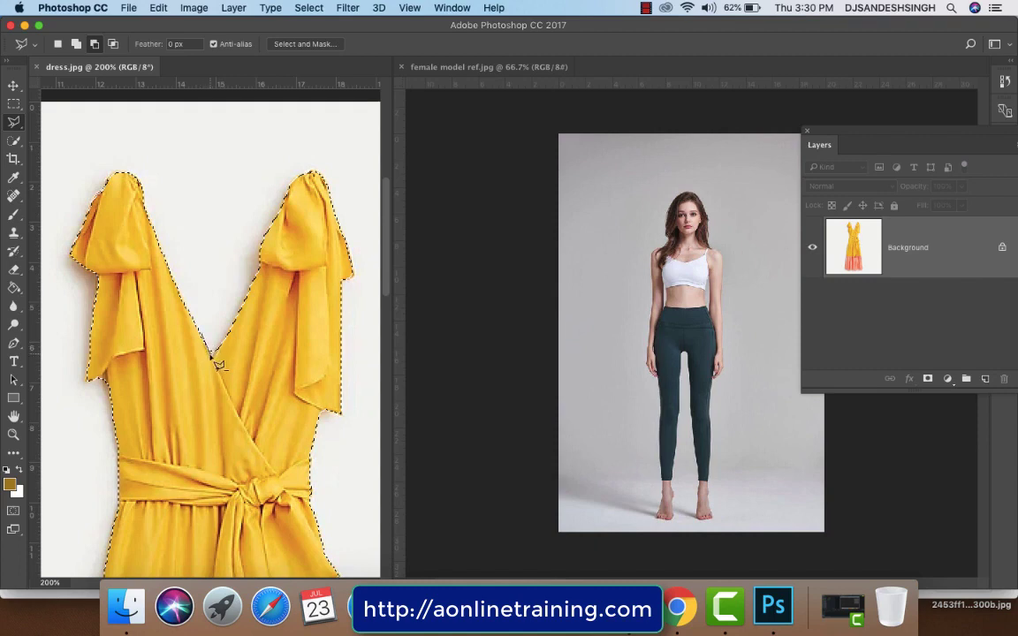
{"action": "left_click", "coordinate": [237, 320]}
{"action": "left_click", "coordinate": [205, 284]}
{"action": "double_click", "coordinate": [210, 347]}
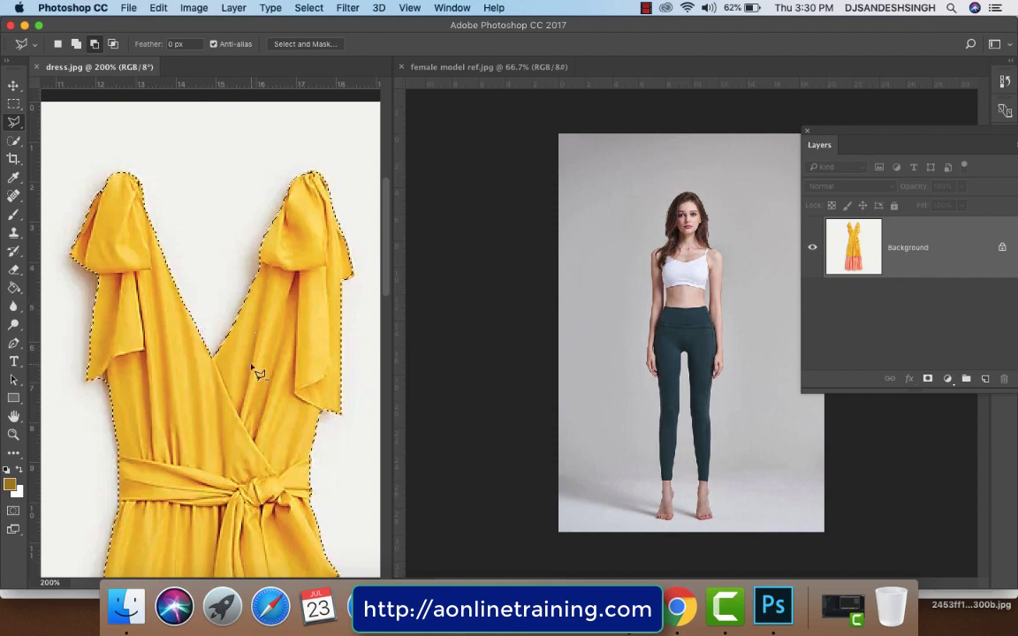
Zoom out and drag the selected dress with the Move tool into female model ref.jpg.
{"action": "key", "text": "ctrl+minus"}
{"action": "key", "text": "ctrl+minus"}
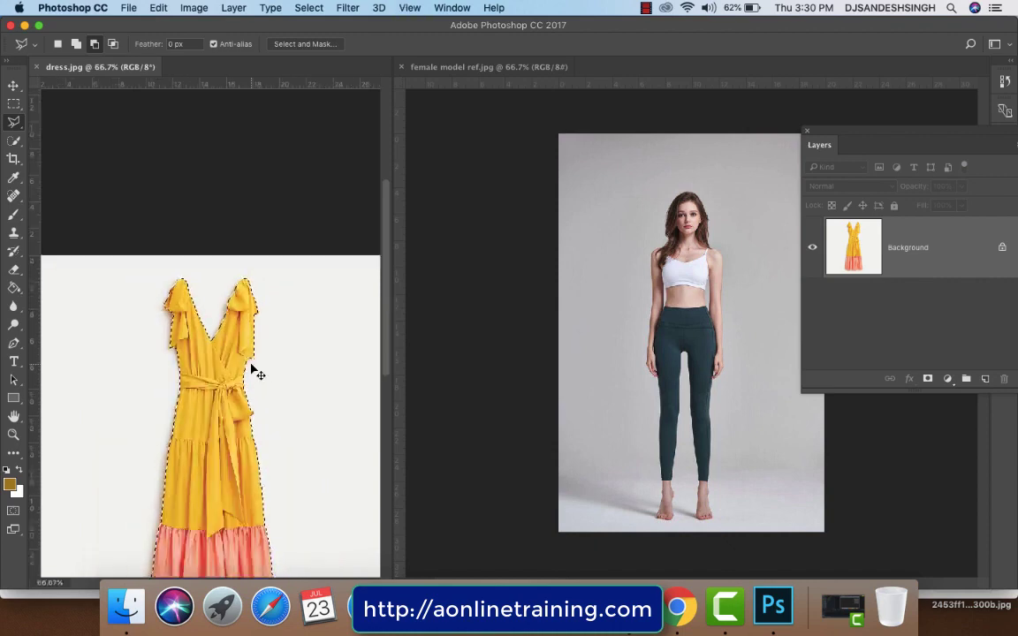
{"action": "left_click_drag", "start_coordinate": [249, 389], "coordinate": [237, 259]}
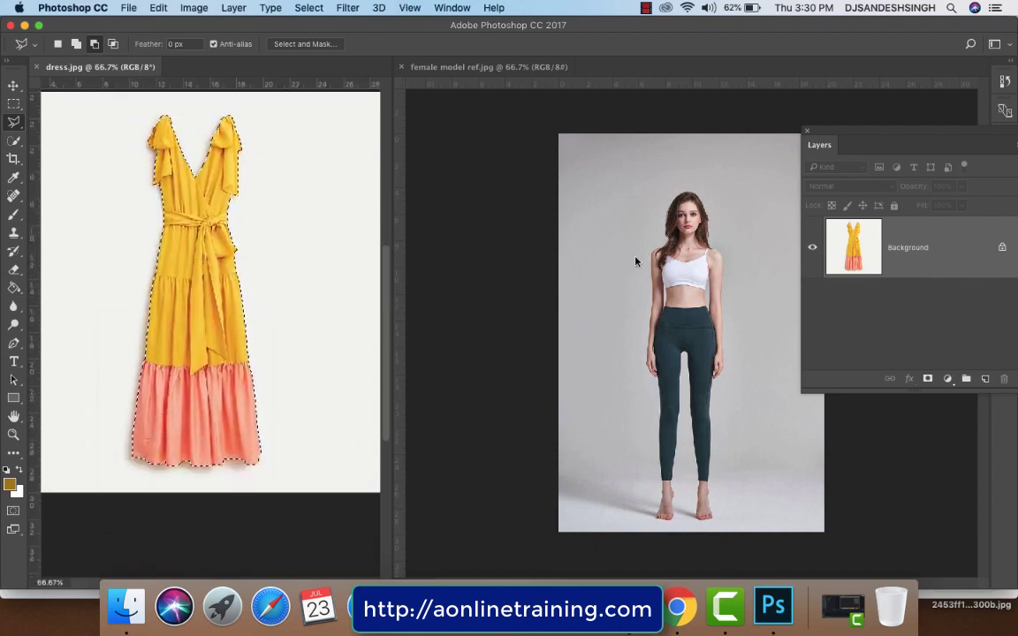
{"action": "left_click", "coordinate": [16, 86]}
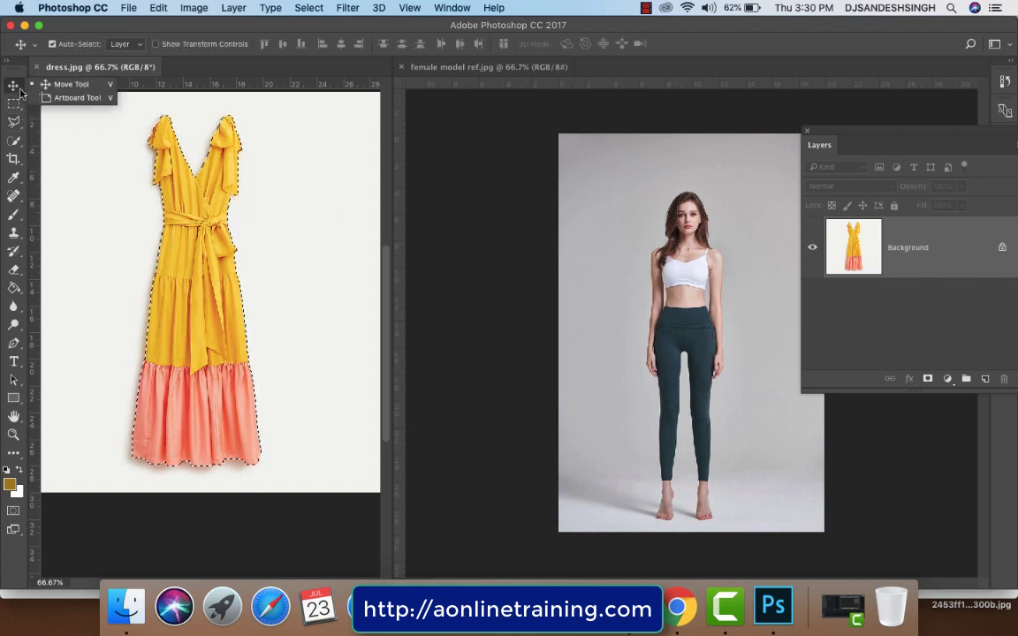
{"action": "left_click", "coordinate": [70, 84]}
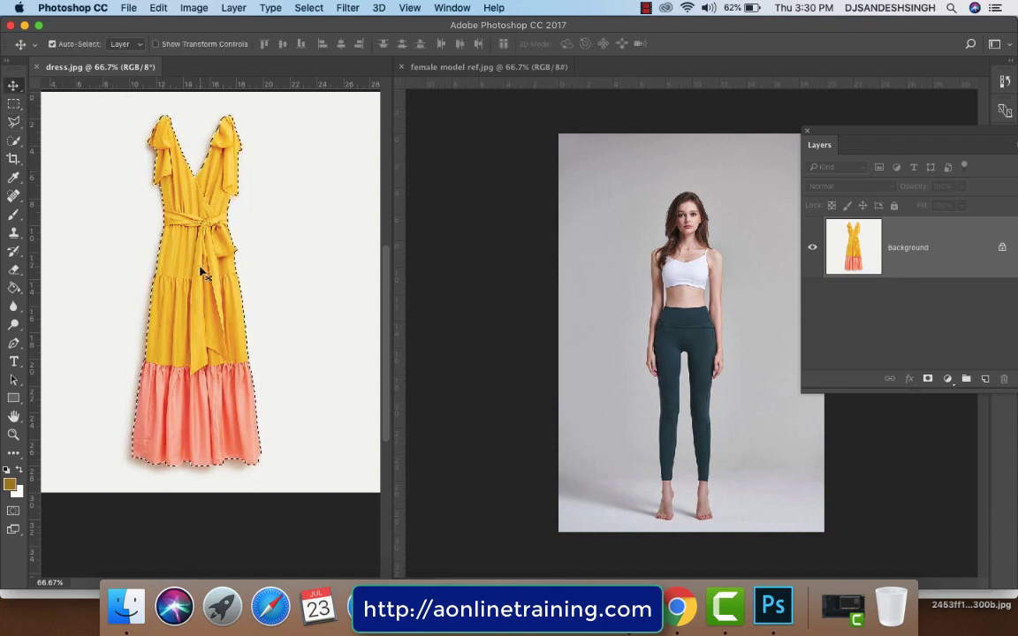
{"action": "left_click_drag", "start_coordinate": [201, 274], "coordinate": [554, 292]}
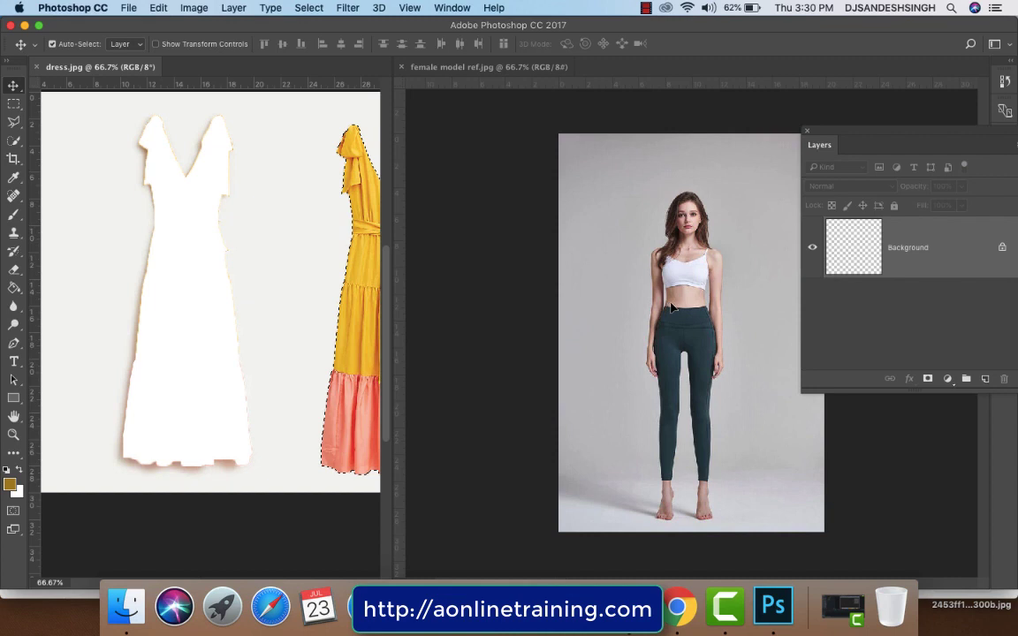
{"action": "left_click_drag", "start_coordinate": [672, 308], "coordinate": [681, 320]}
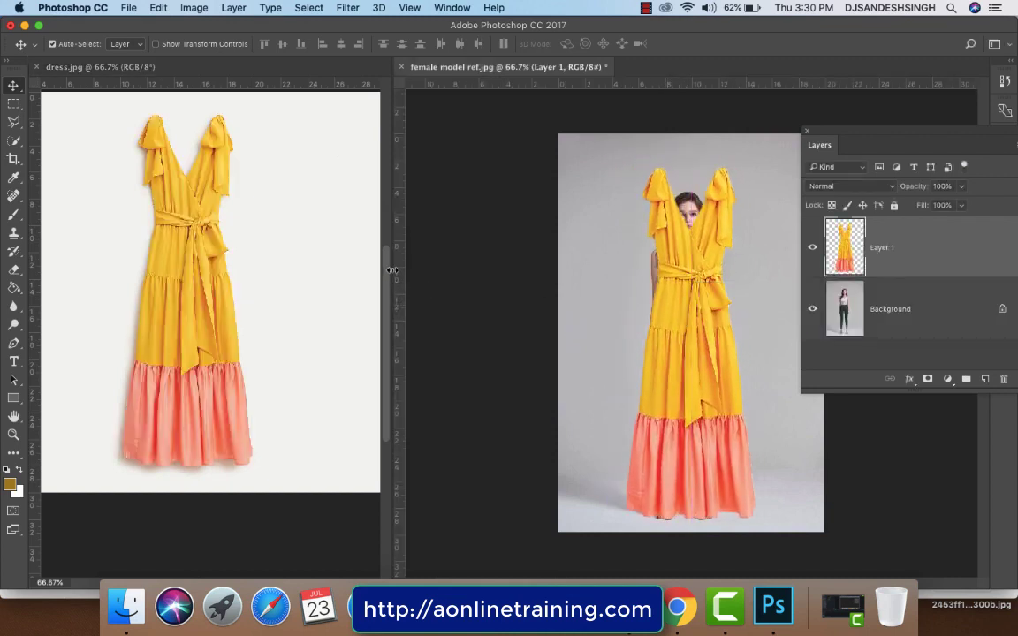
Widen the model photo's pane and move the dress layer down over her body.
{"action": "left_click_drag", "start_coordinate": [391, 272], "coordinate": [114, 259]}
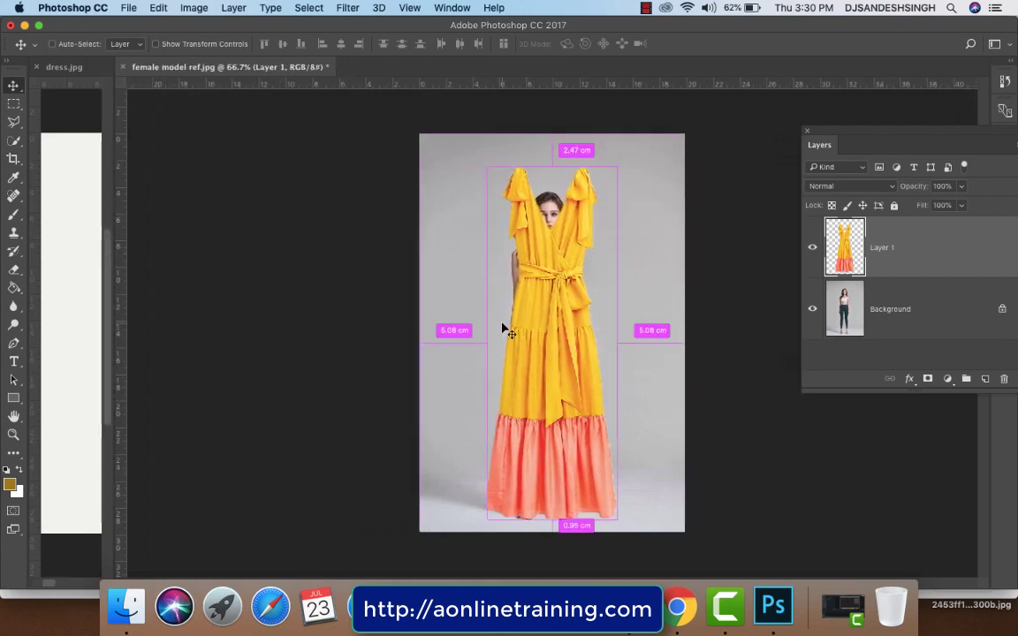
{"action": "key", "text": "super+plus"}
{"action": "scroll", "coordinate": [534, 301], "scroll_direction": "up", "scroll_amount": 2}
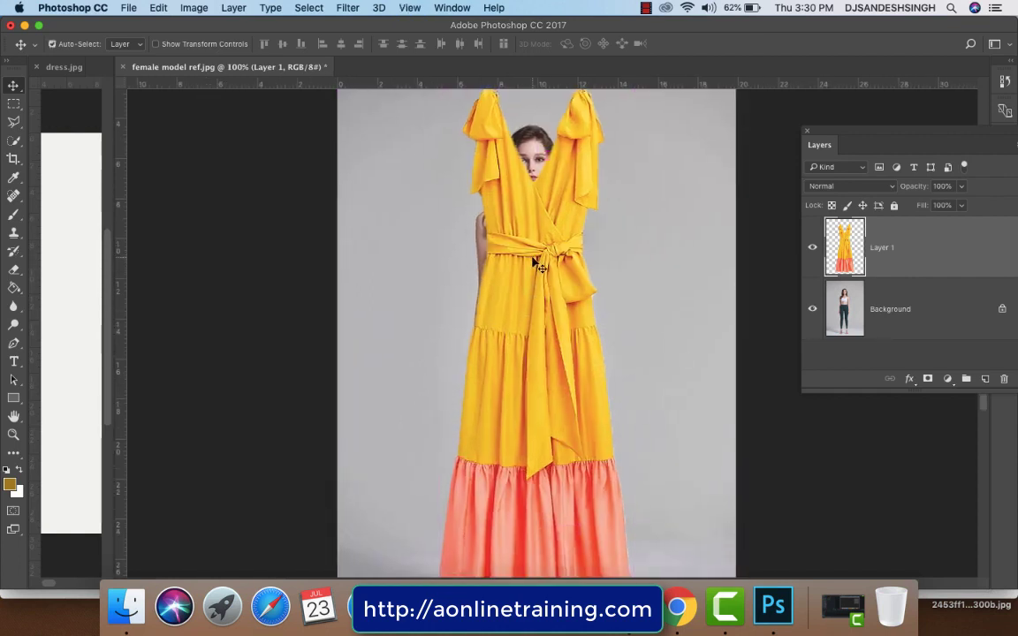
{"action": "mouse_move", "coordinate": [533, 264]}
{"action": "left_mouse_down"}
{"action": "mouse_move", "coordinate": [528, 352]}
{"action": "mouse_move", "coordinate": [528, 343]}
{"action": "left_mouse_up"}
{"action": "key", "text": "super+minus"}
Lower Layer 1 opacity to about 64% and move the dress up over the model.
{"action": "left_click", "coordinate": [961, 187]}
{"action": "left_click_drag", "start_coordinate": [960, 204], "coordinate": [950, 213]}
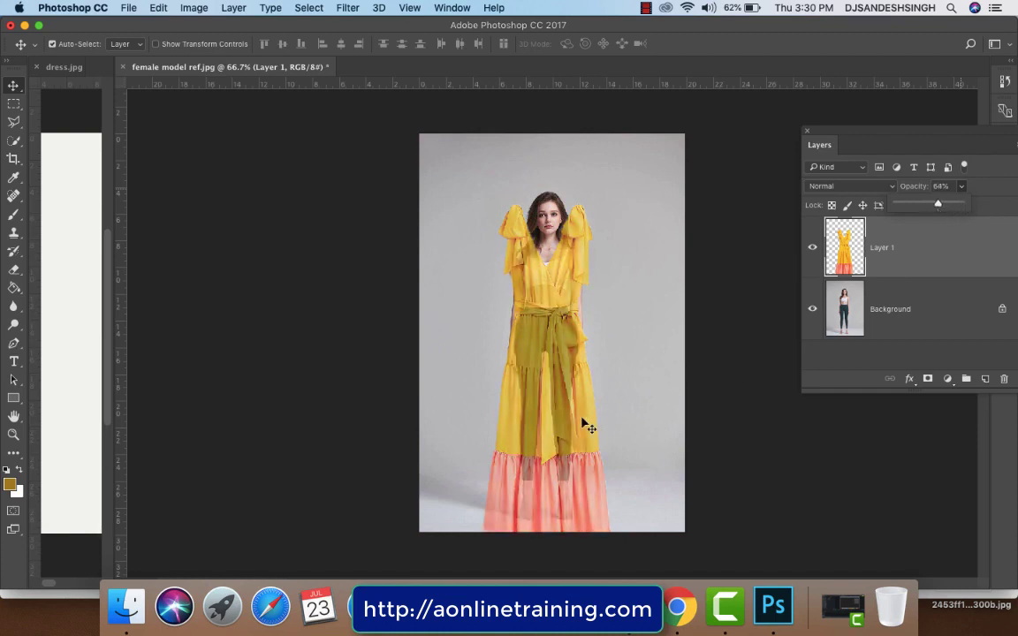
{"action": "left_click_drag", "start_coordinate": [582, 423], "coordinate": [579, 407]}
Free Transform the dress to about 75% by 71% and centre it on the model's body.
{"action": "key", "text": "ctrl+t"}
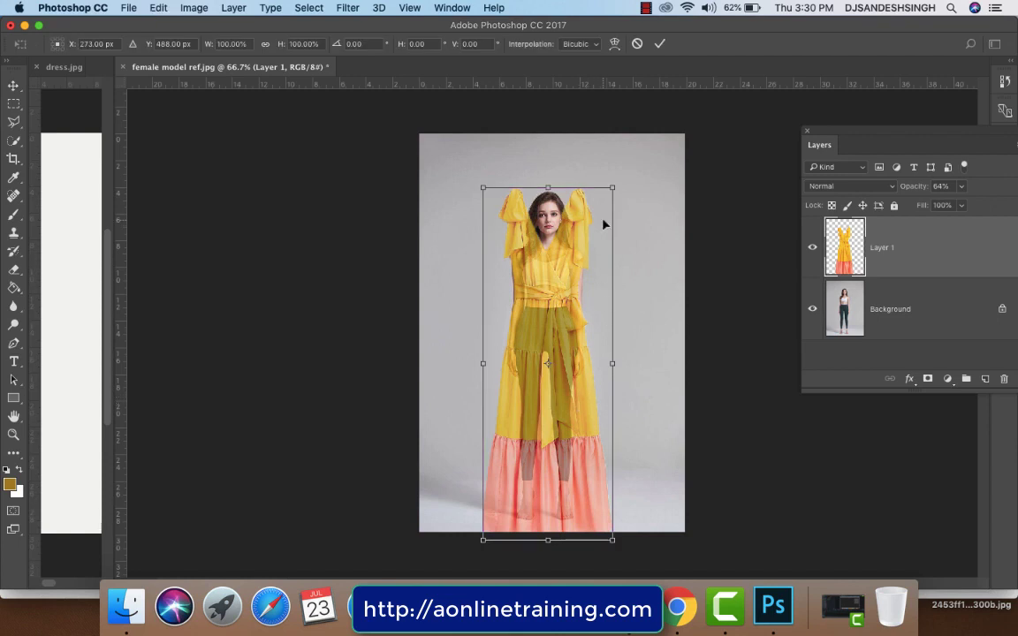
{"action": "mouse_move", "coordinate": [610, 187]}
{"action": "left_mouse_down"}
{"action": "mouse_move", "coordinate": [589, 234]}
{"action": "mouse_move", "coordinate": [598, 220]}
{"action": "left_mouse_up"}
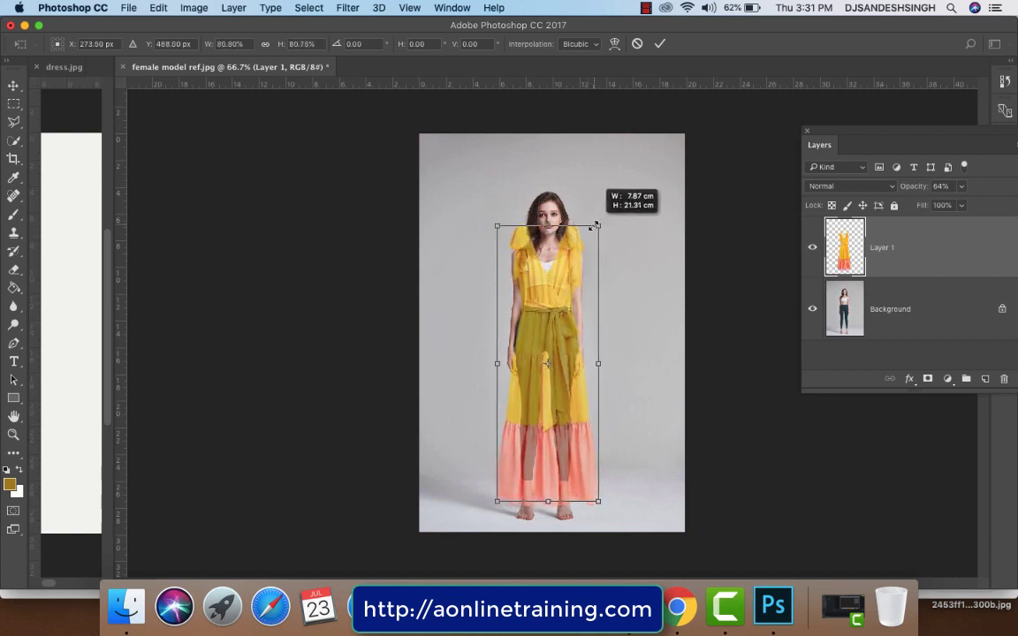
{"action": "left_click_drag", "start_coordinate": [596, 226], "coordinate": [592, 239]}
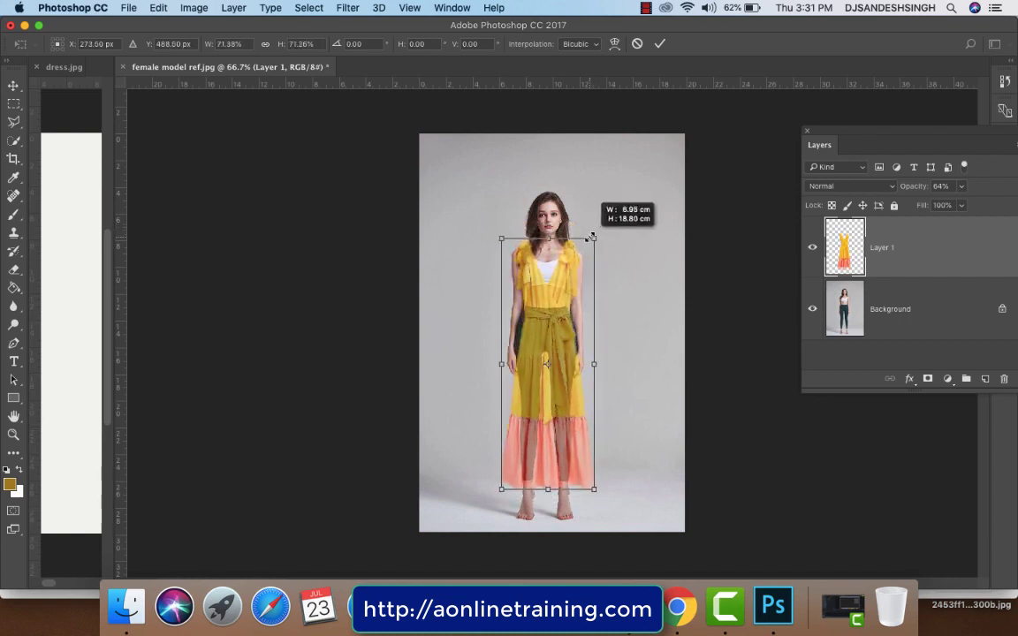
{"action": "left_click_drag", "start_coordinate": [563, 403], "coordinate": [559, 404]}
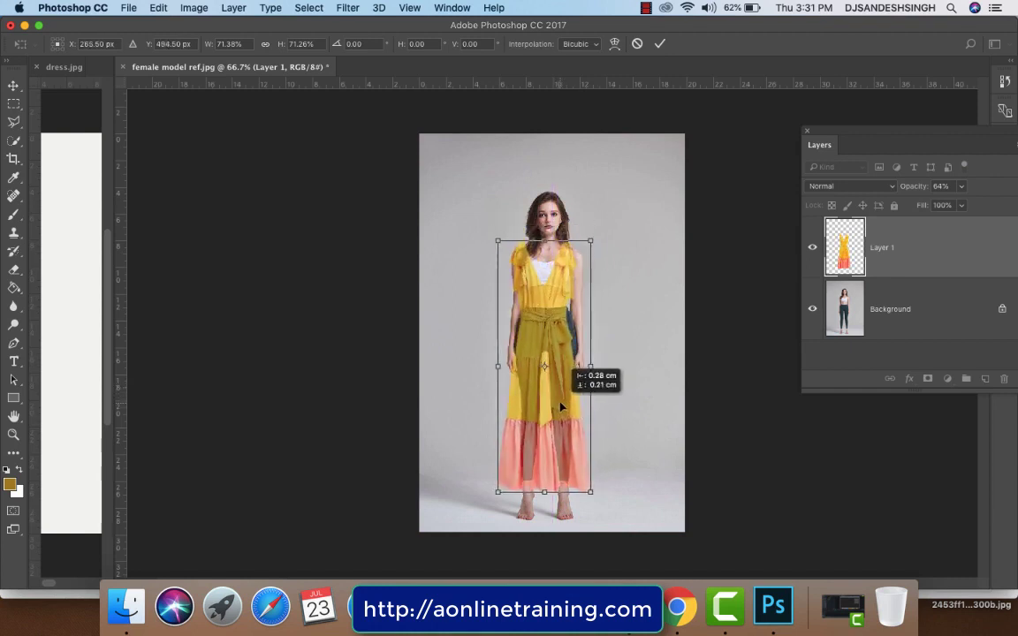
{"action": "left_click_drag", "start_coordinate": [559, 404], "coordinate": [562, 404]}
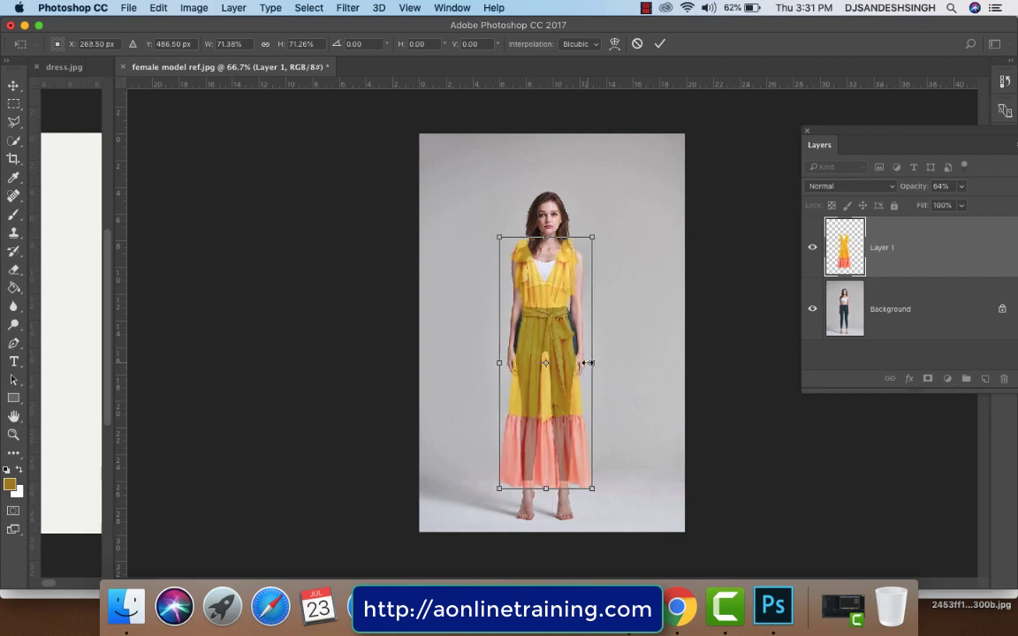
{"action": "left_click_drag", "start_coordinate": [590, 362], "coordinate": [595, 362]}
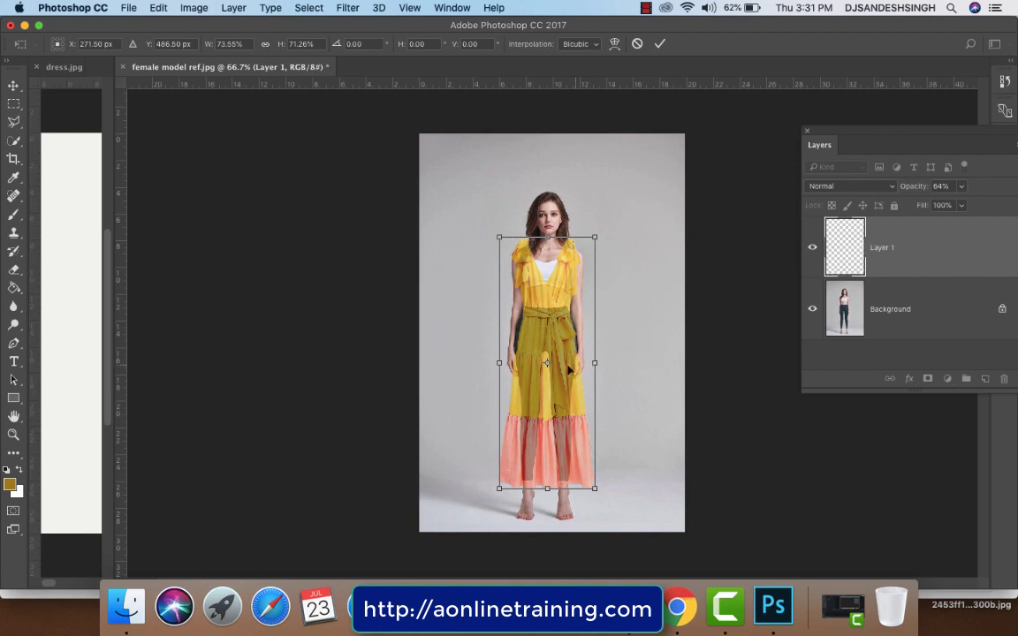
{"action": "left_click_drag", "start_coordinate": [498, 364], "coordinate": [495, 365]}
Switch the dress transform to Warp and bow both sides outward at the waist.
{"action": "right_click", "coordinate": [539, 347]}
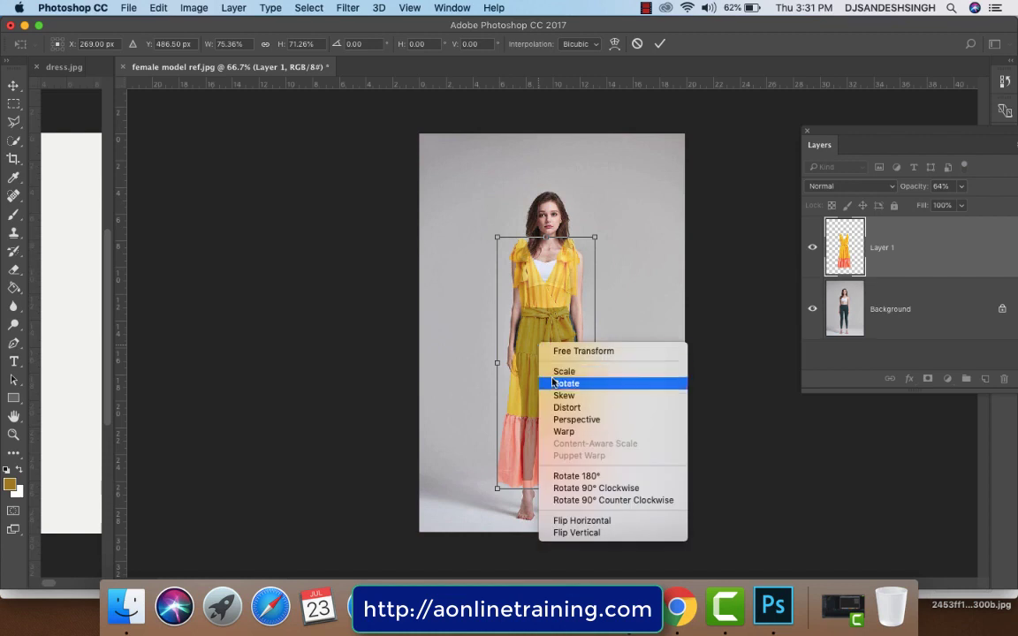
{"action": "left_click", "coordinate": [590, 432]}
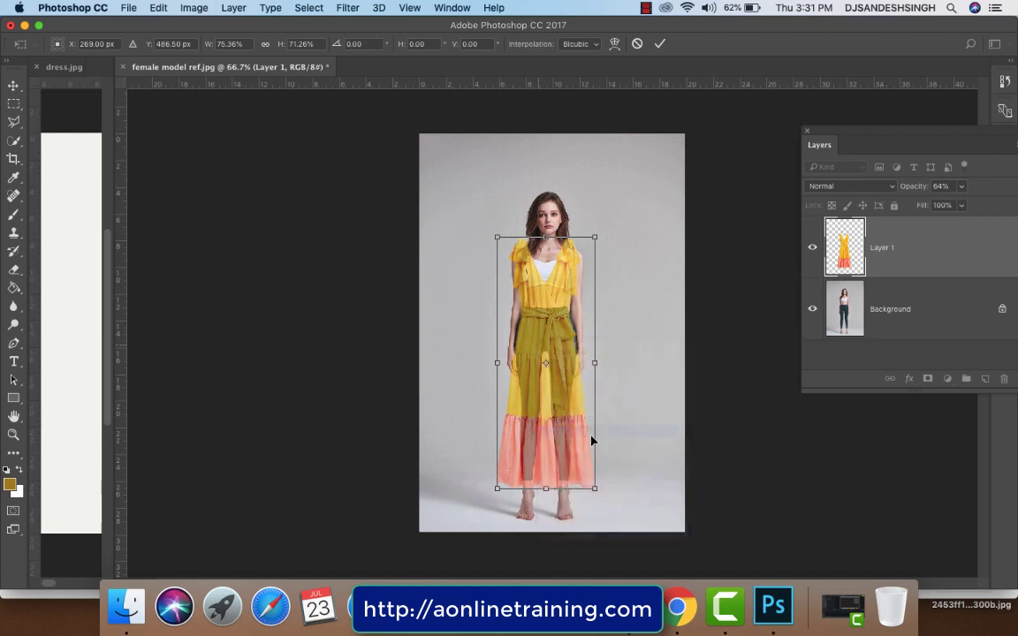
{"action": "left_click", "coordinate": [159, 8]}
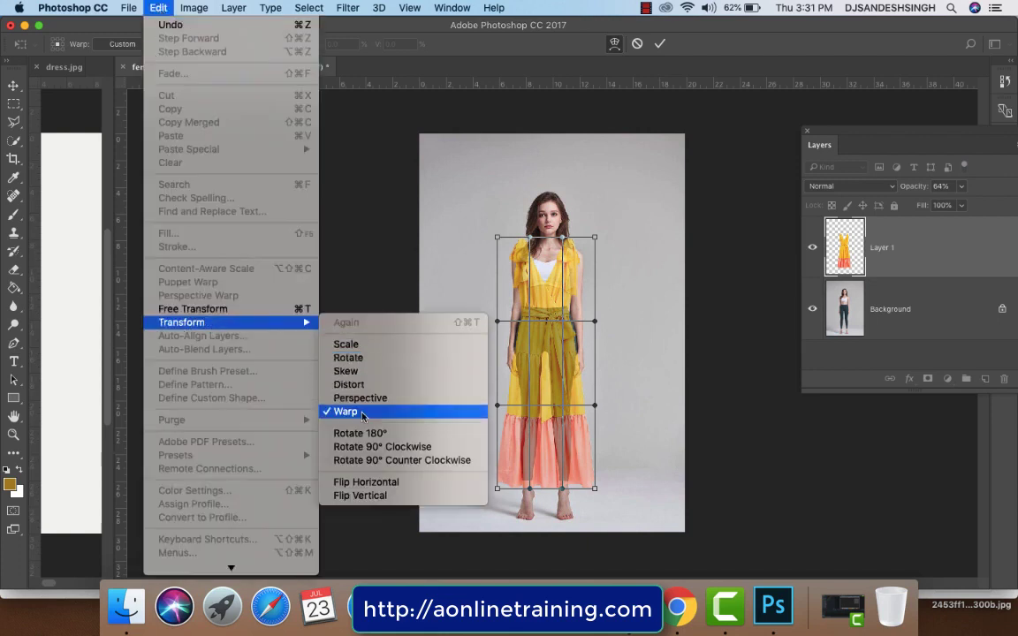
{"action": "mouse_move", "coordinate": [181, 323]}
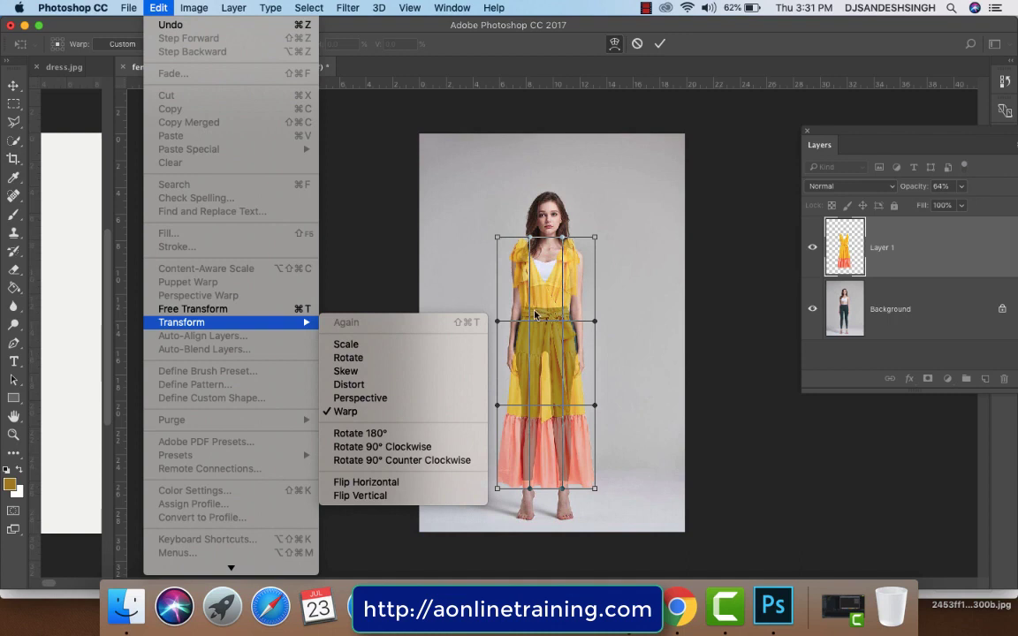
{"action": "left_click", "coordinate": [534, 313]}
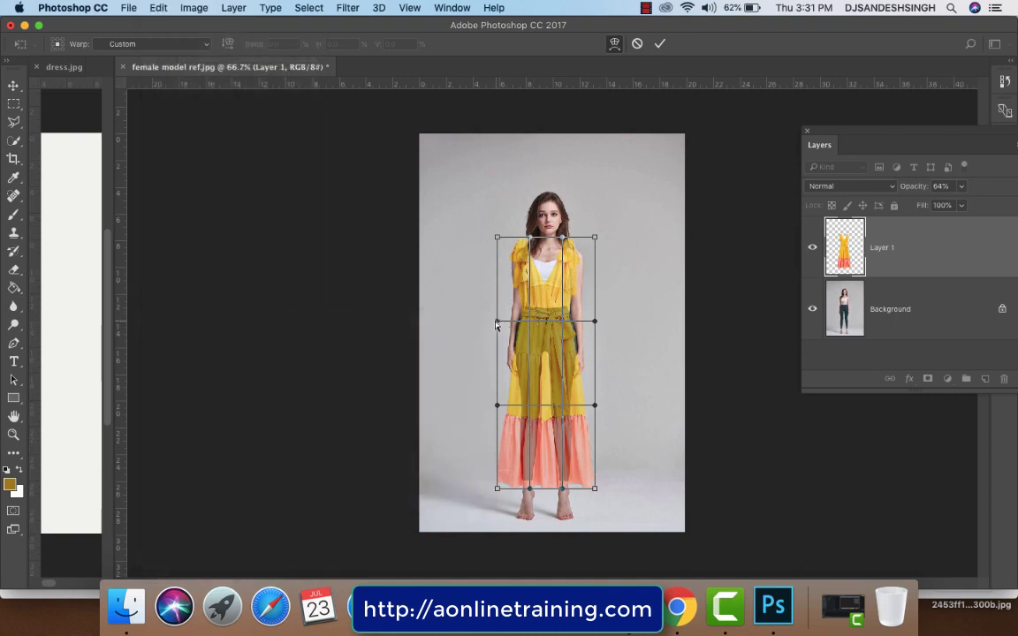
{"action": "left_click_drag", "start_coordinate": [494, 326], "coordinate": [487, 324]}
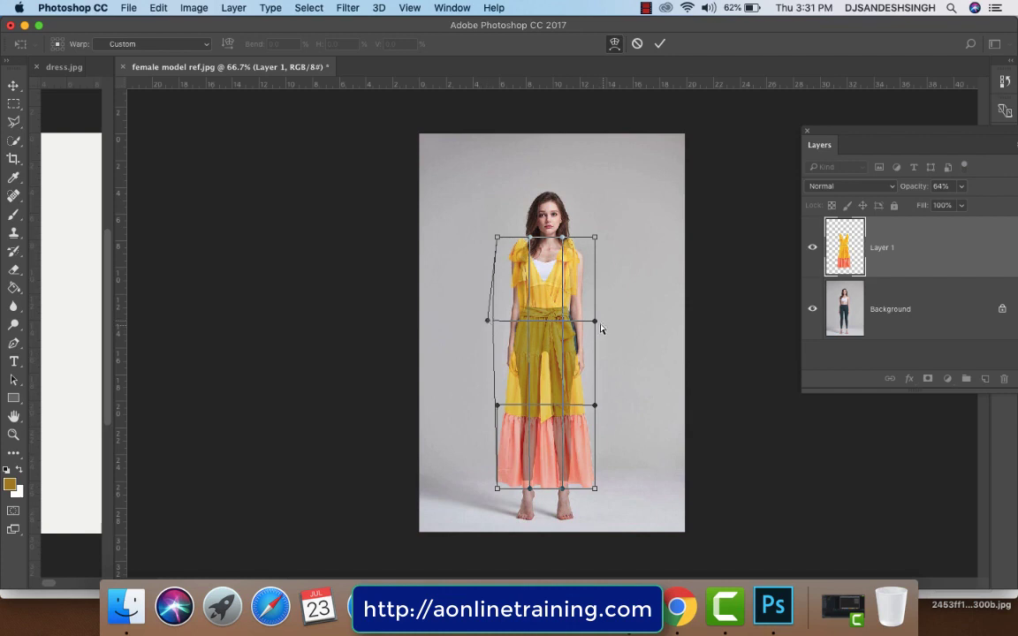
{"action": "left_click_drag", "start_coordinate": [596, 326], "coordinate": [609, 324]}
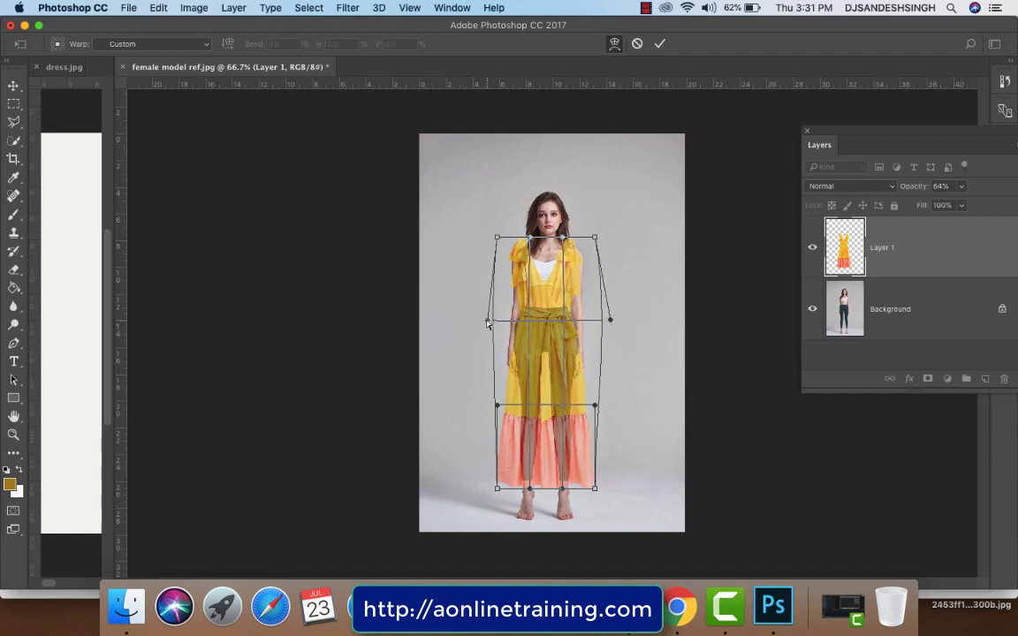
{"action": "left_click_drag", "start_coordinate": [484, 324], "coordinate": [479, 320]}
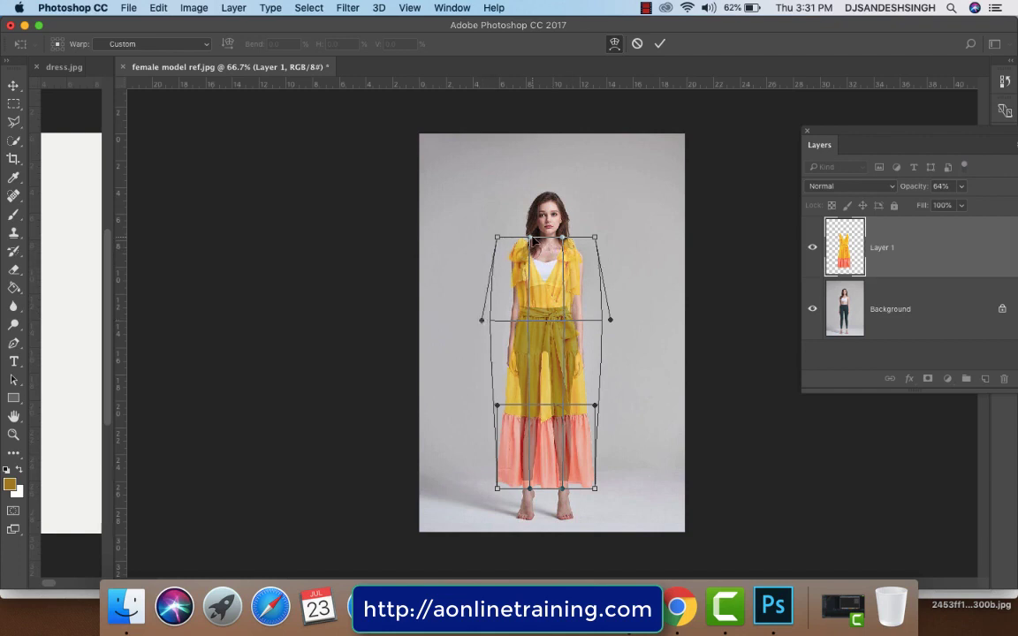
{"action": "key", "text": "super+plus"}
{"action": "key", "text": "super+plus"}
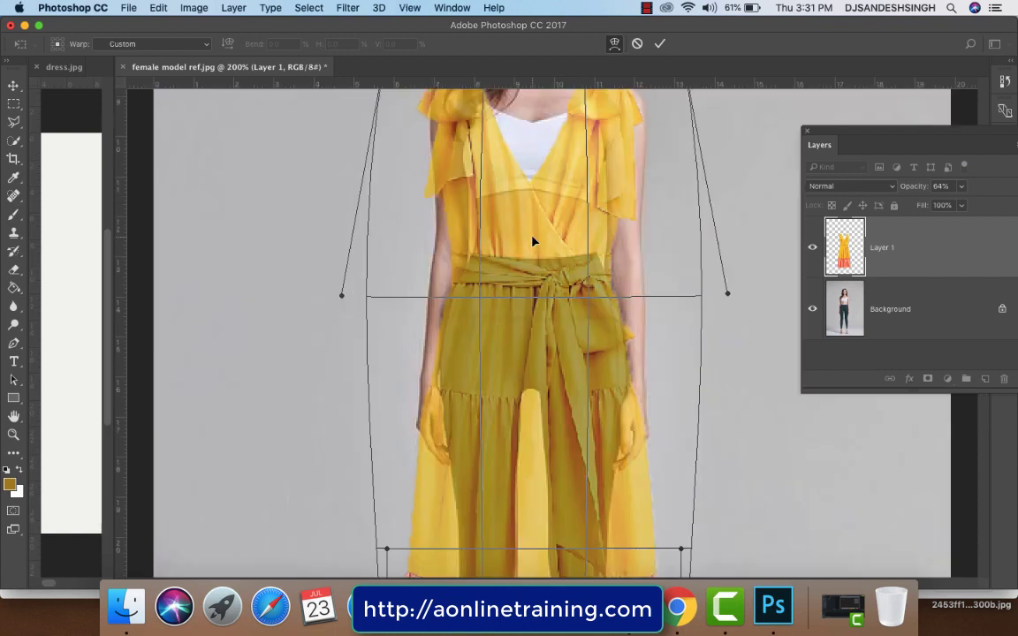
{"action": "key", "text": "super+minus"}
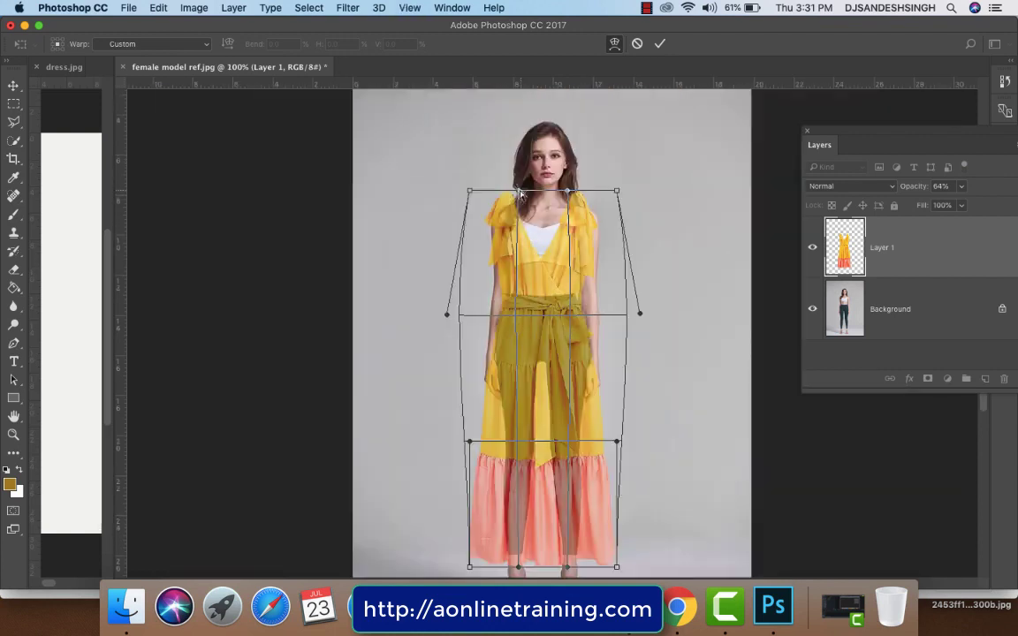
Warp the neckline down and pull both shoulders outward and down onto the model's shoulders.
{"action": "left_click_drag", "start_coordinate": [518, 191], "coordinate": [542, 208]}
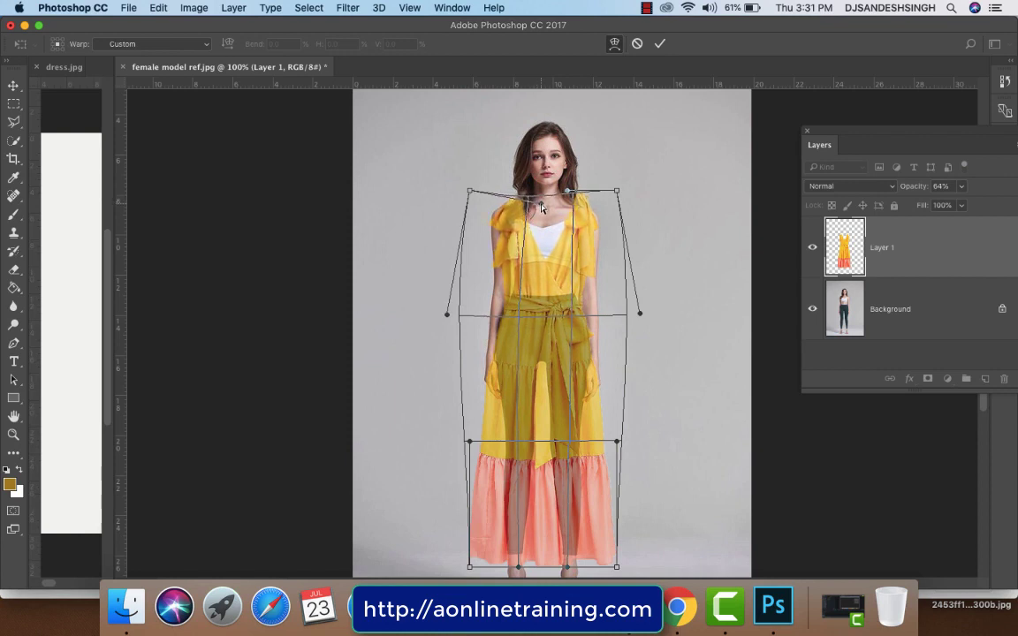
{"action": "left_click_drag", "start_coordinate": [574, 191], "coordinate": [565, 206]}
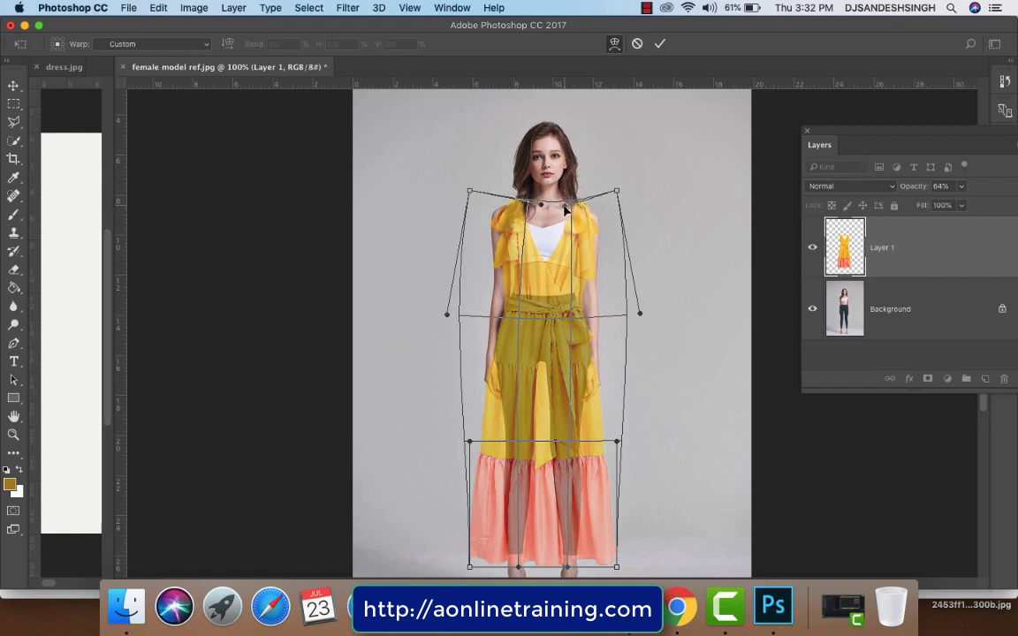
{"action": "left_click_drag", "start_coordinate": [618, 196], "coordinate": [618, 198]}
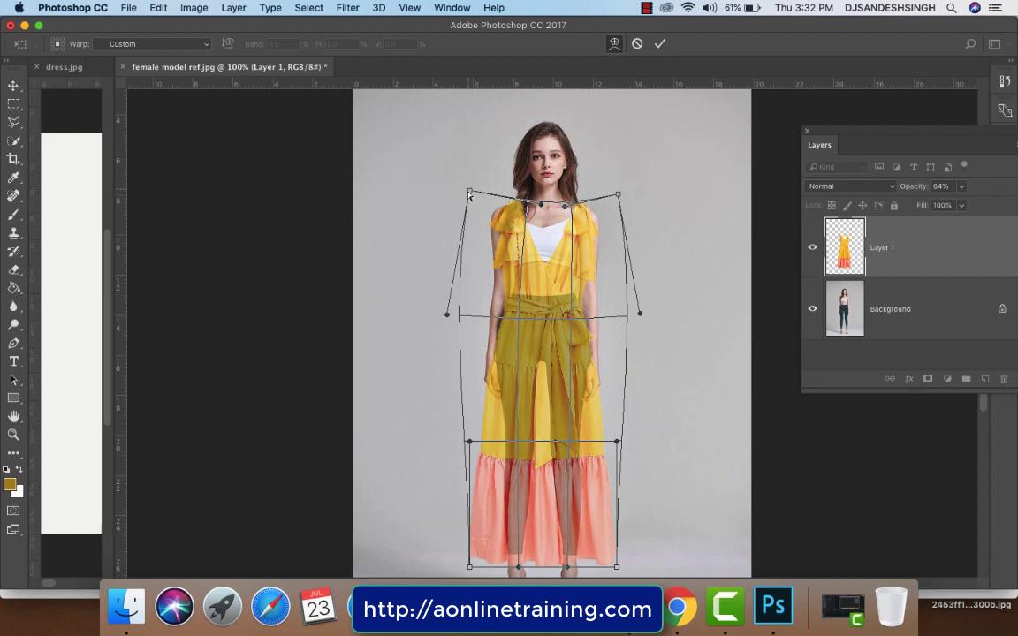
{"action": "left_click_drag", "start_coordinate": [470, 195], "coordinate": [441, 209]}
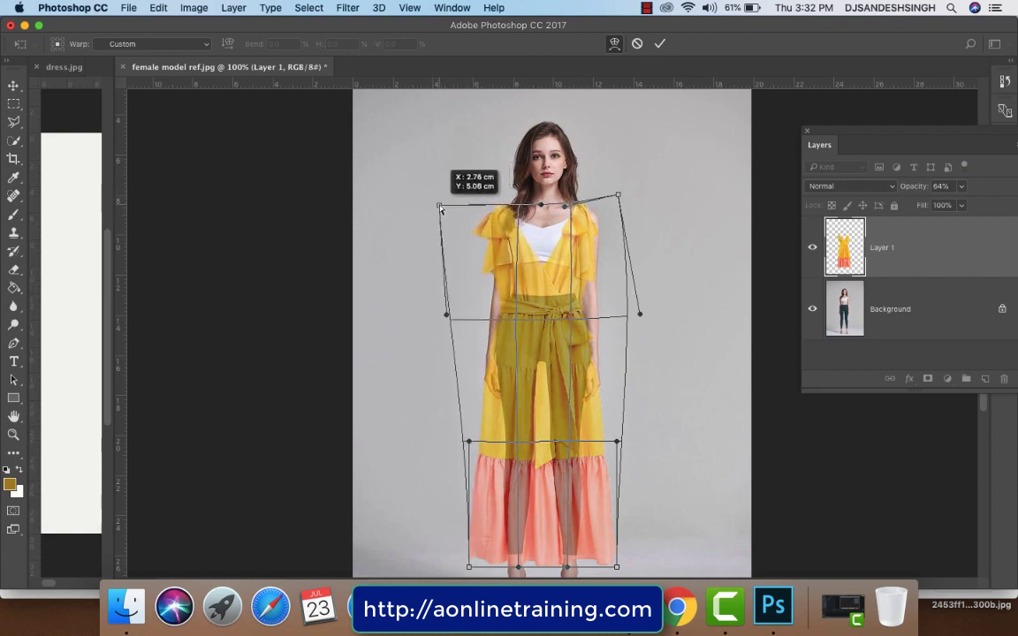
{"action": "left_click_drag", "start_coordinate": [441, 208], "coordinate": [440, 205]}
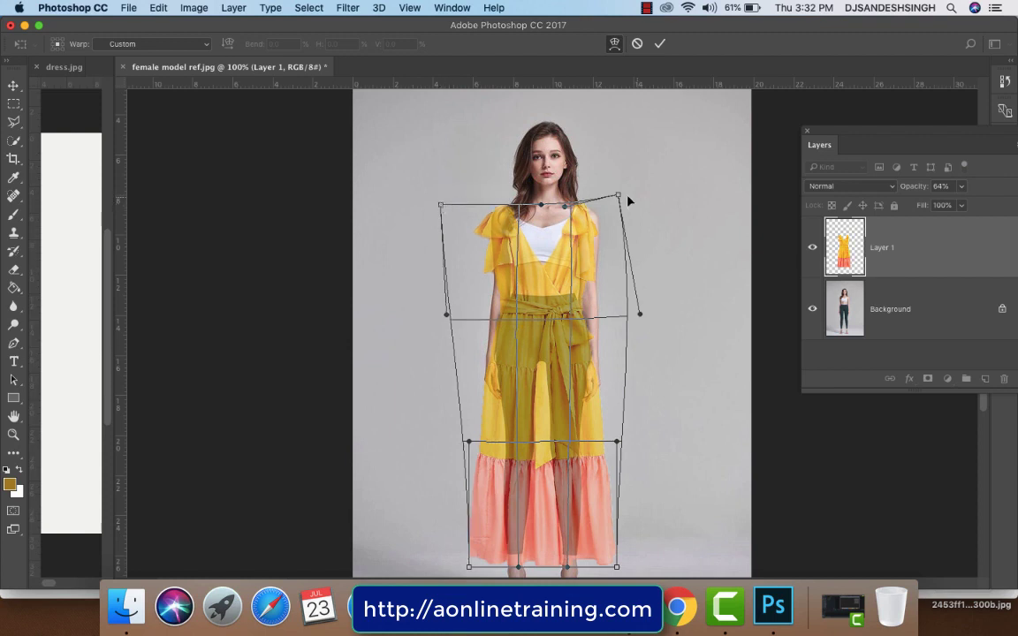
{"action": "left_click_drag", "start_coordinate": [618, 196], "coordinate": [636, 197]}
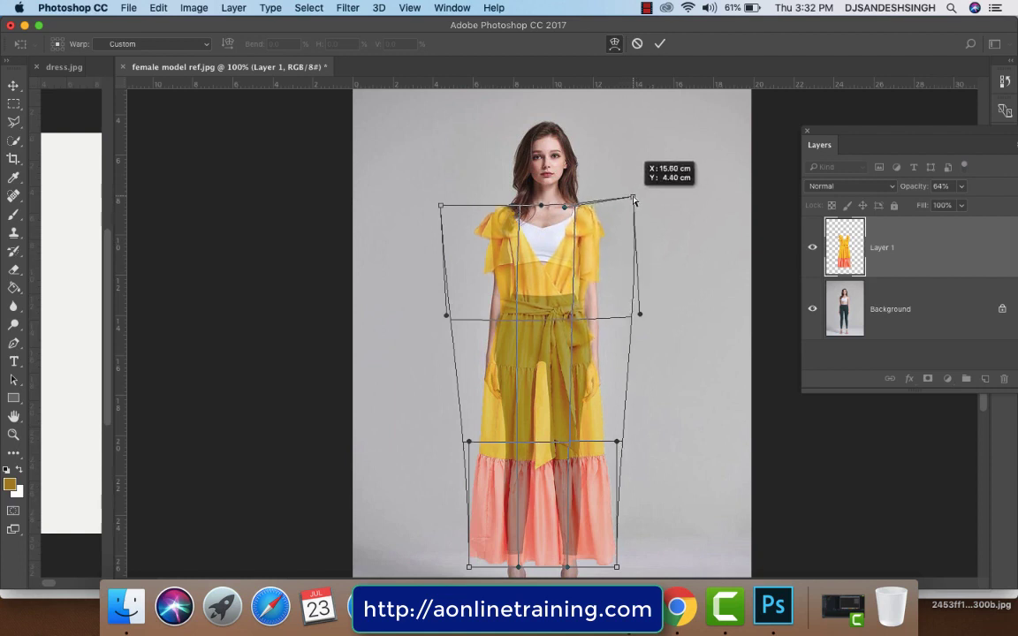
{"action": "left_click_drag", "start_coordinate": [636, 196], "coordinate": [635, 203]}
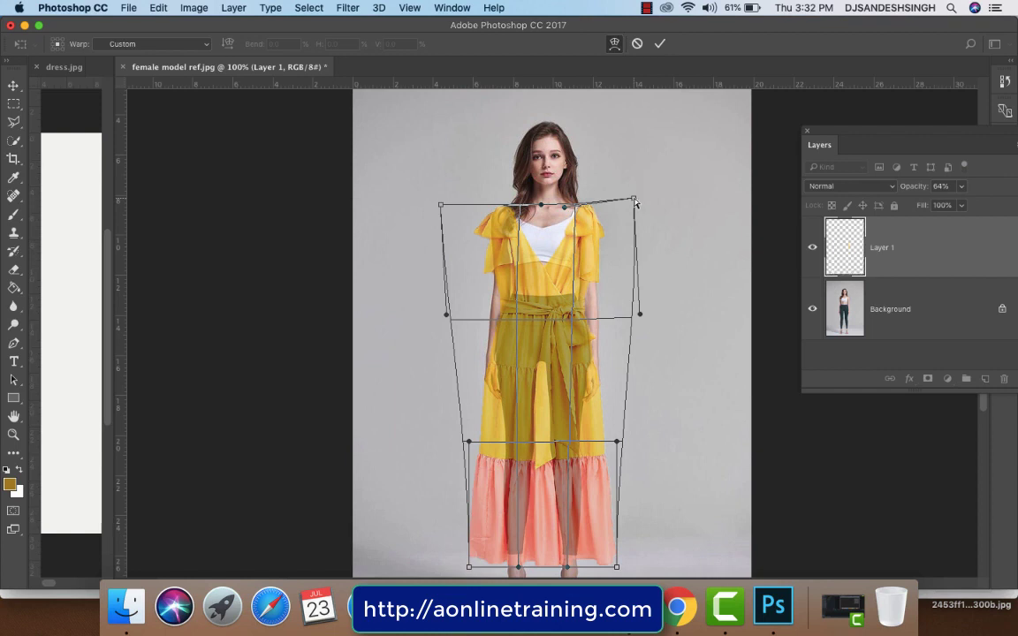
Commit the warp, re-warp to nudge the top-right corner outward, and commit again.
{"action": "left_click", "coordinate": [659, 43]}
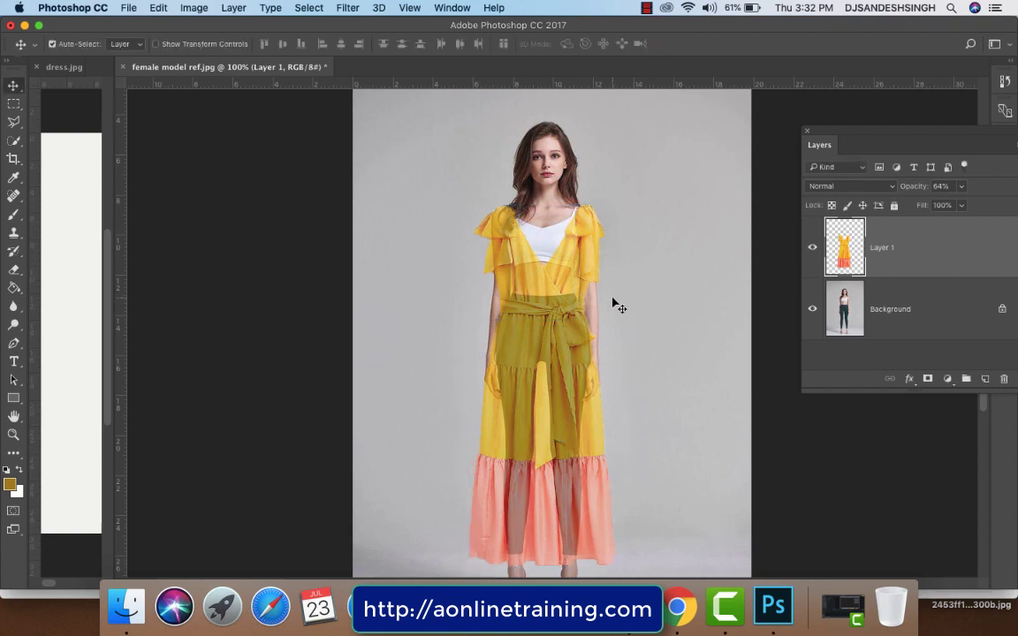
{"action": "key", "text": "ctrl+t"}
{"action": "right_click", "coordinate": [583, 267]}
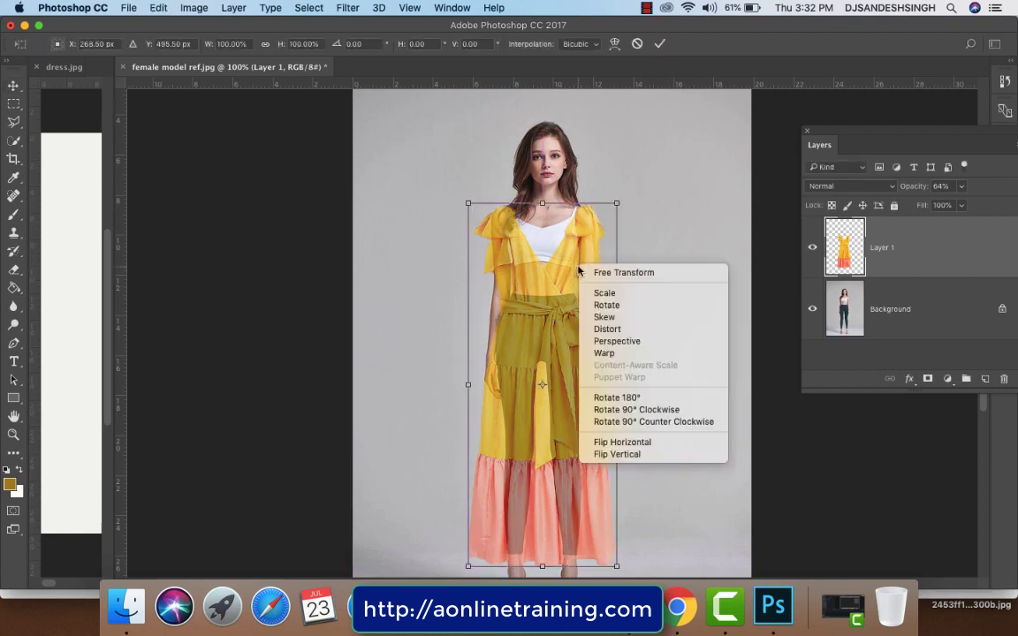
{"action": "left_click", "coordinate": [605, 352]}
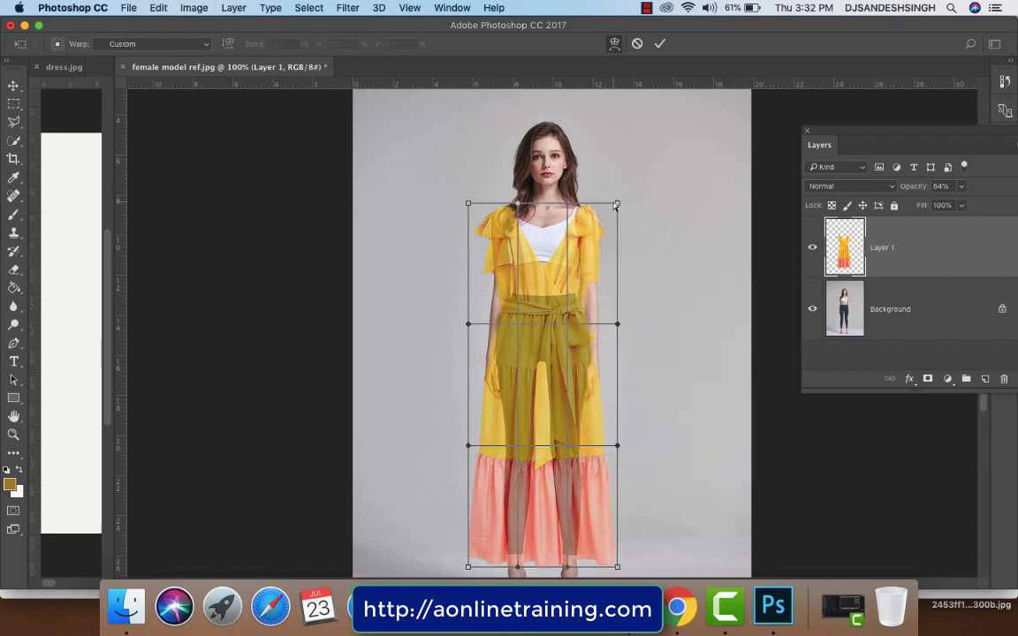
{"action": "left_click_drag", "start_coordinate": [618, 205], "coordinate": [620, 203]}
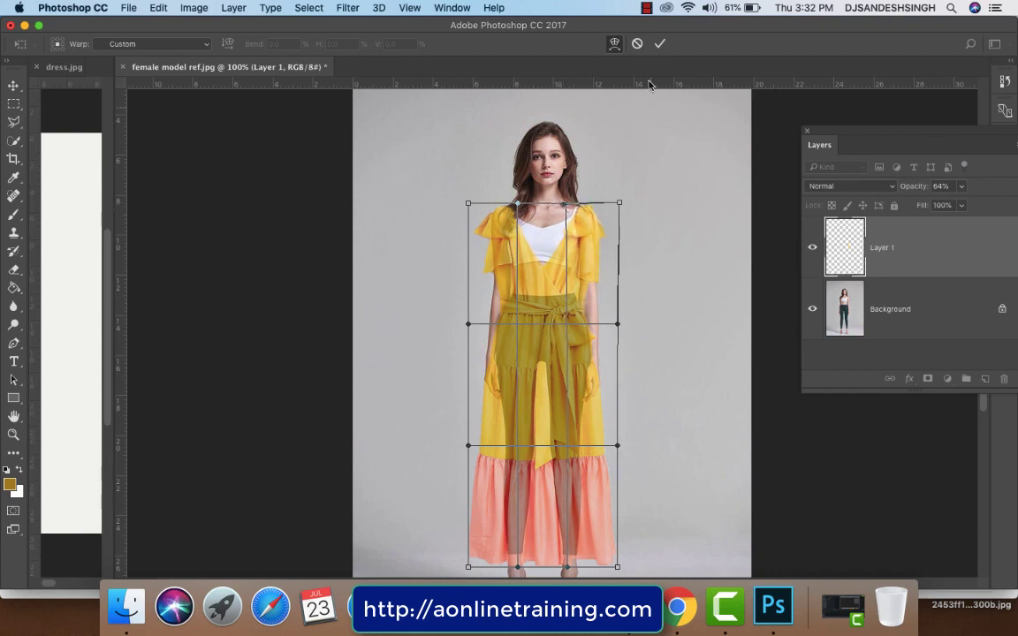
{"action": "left_click", "coordinate": [659, 44]}
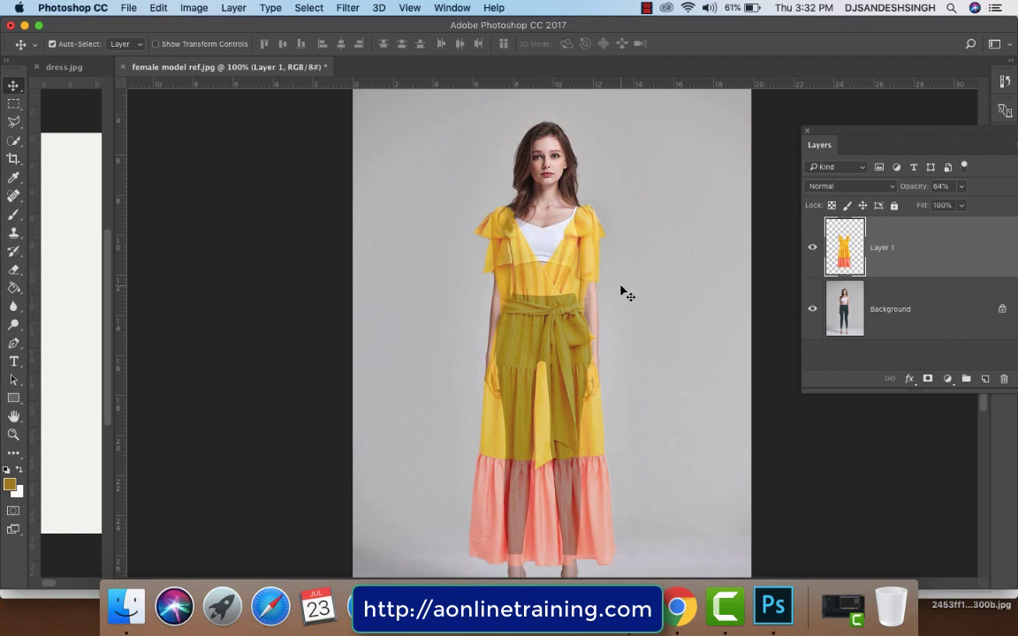
Zoom to 200% on the model's shoulders and select the standard Brush Tool.
{"action": "key", "text": "super+plus"}
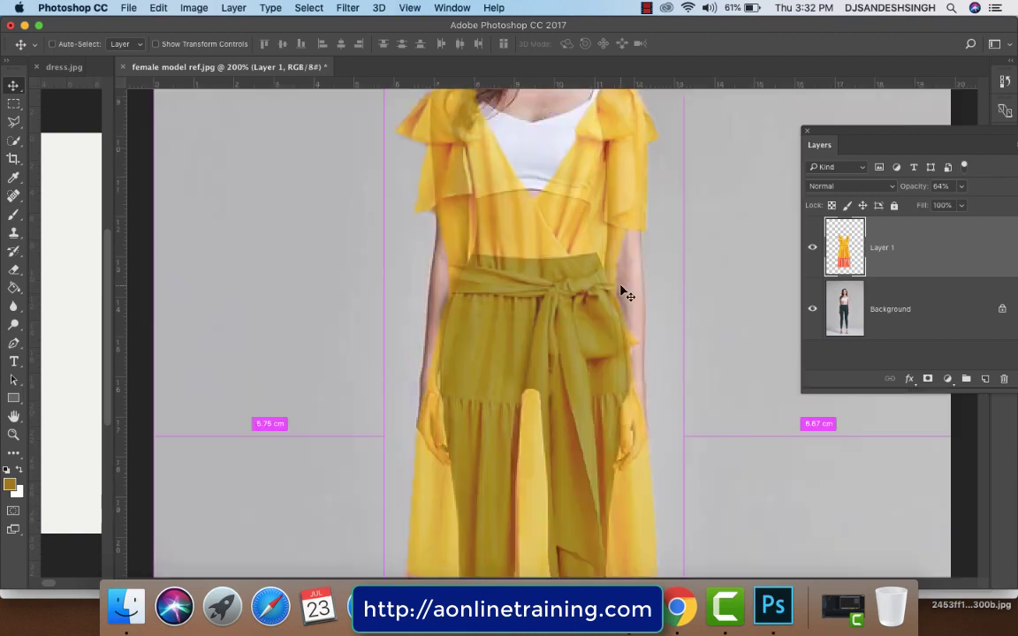
{"action": "scroll", "coordinate": [620, 286], "scroll_direction": "up", "scroll_amount": 1}
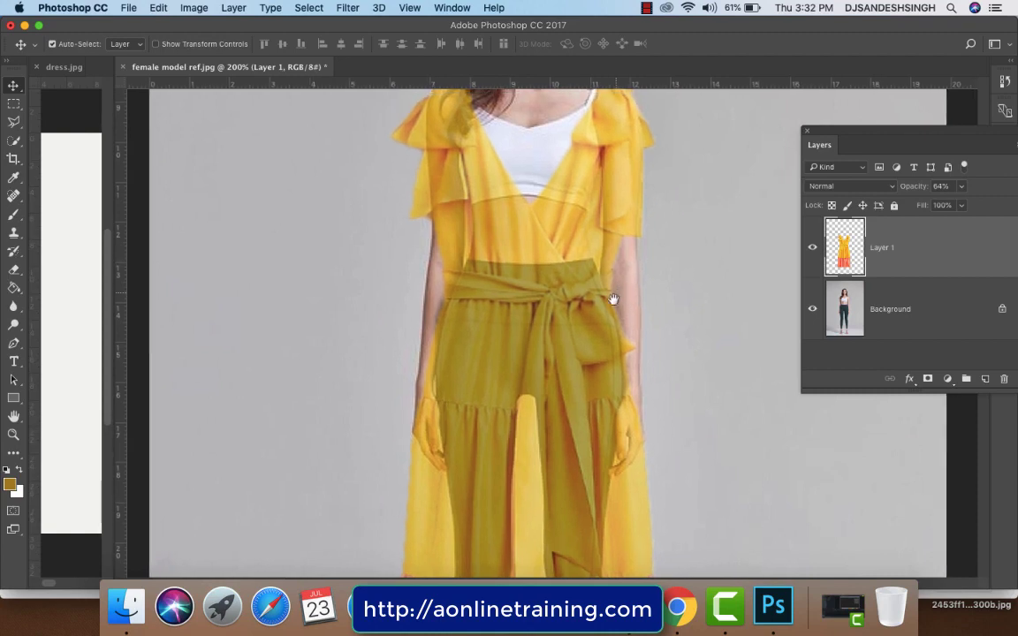
{"action": "scroll", "coordinate": [574, 239], "scroll_direction": "up", "scroll_amount": 3}
{"action": "scroll", "coordinate": [575, 301], "scroll_direction": "up", "scroll_amount": 2}
{"action": "left_click_drag", "start_coordinate": [575, 301], "coordinate": [581, 295]}
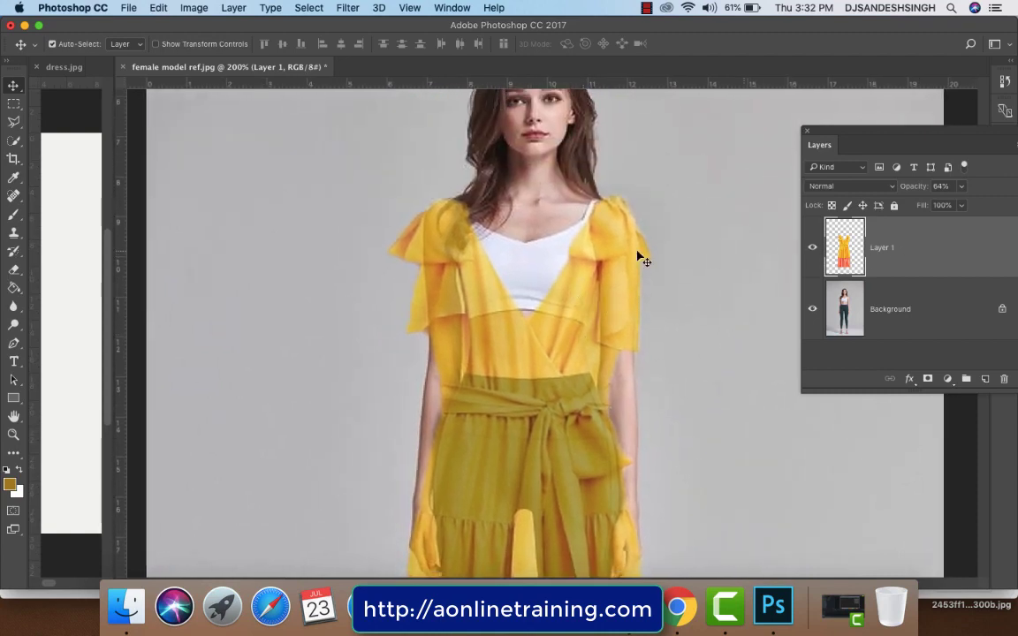
{"action": "left_click", "coordinate": [11, 220]}
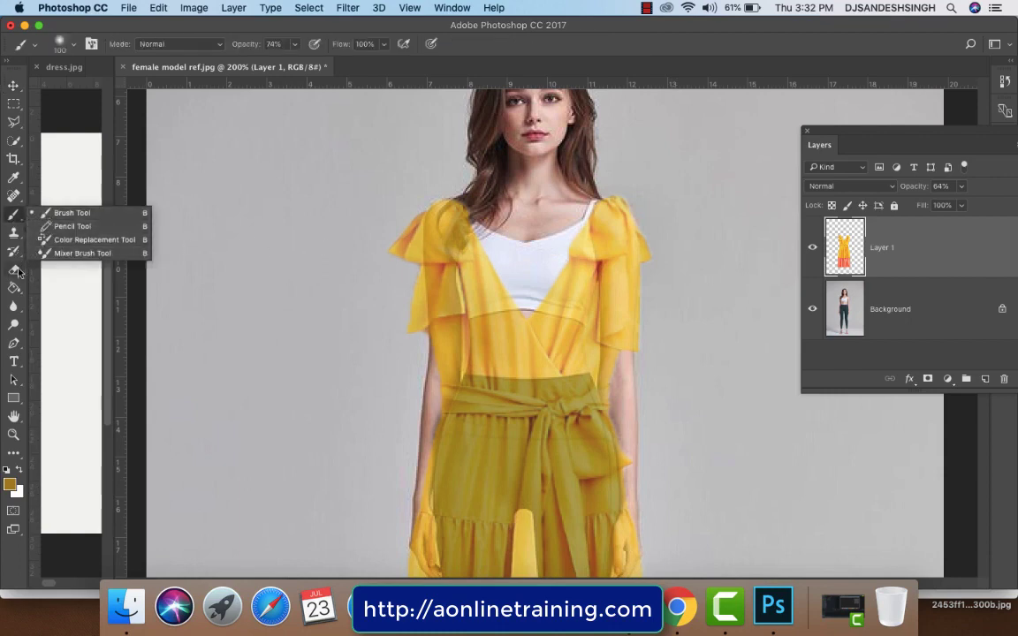
{"action": "left_click", "coordinate": [96, 218]}
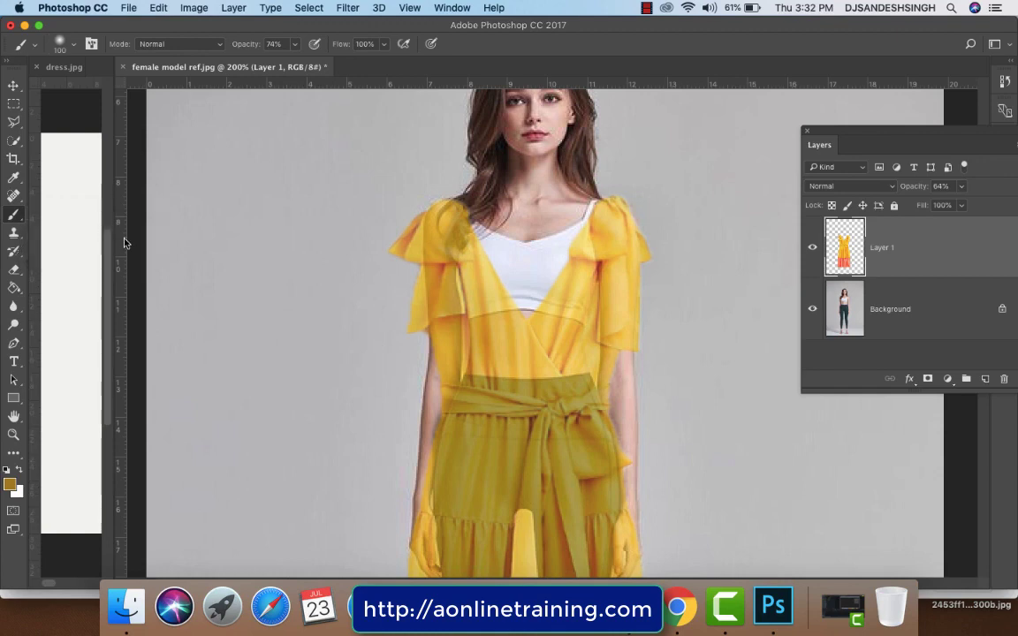
Set the foreground colour to mustard yellow #cb9903, sampled from the dress.
{"action": "left_click", "coordinate": [11, 485]}
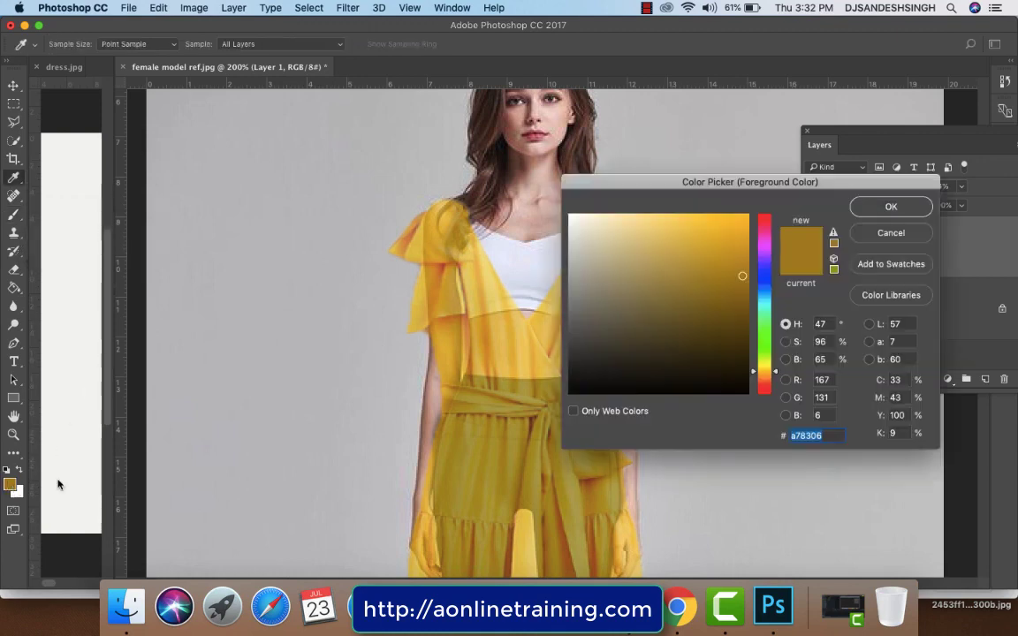
{"action": "left_click", "coordinate": [473, 331]}
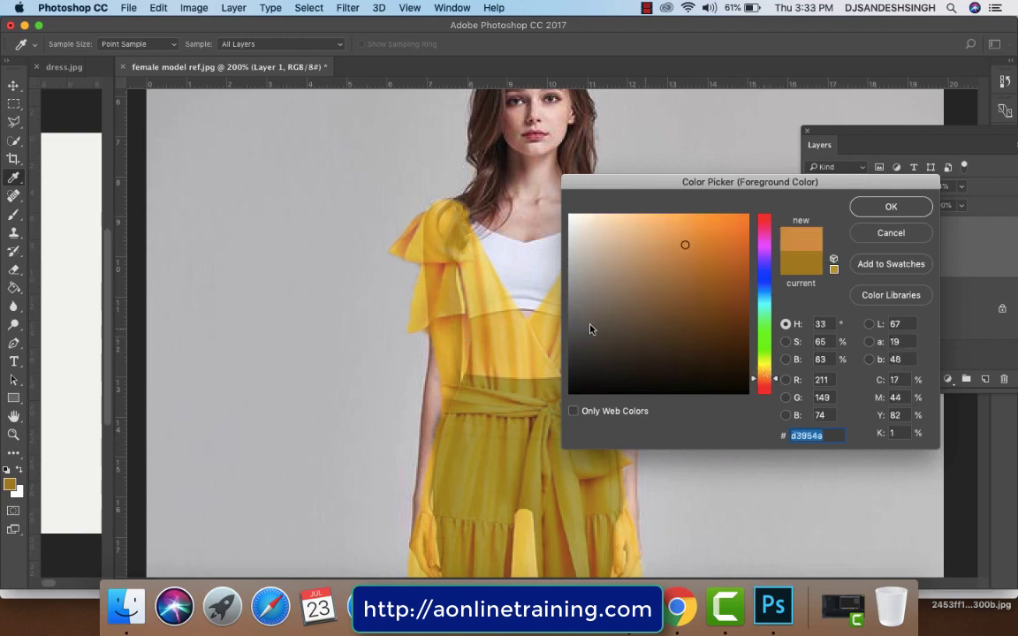
{"action": "left_click", "coordinate": [515, 324]}
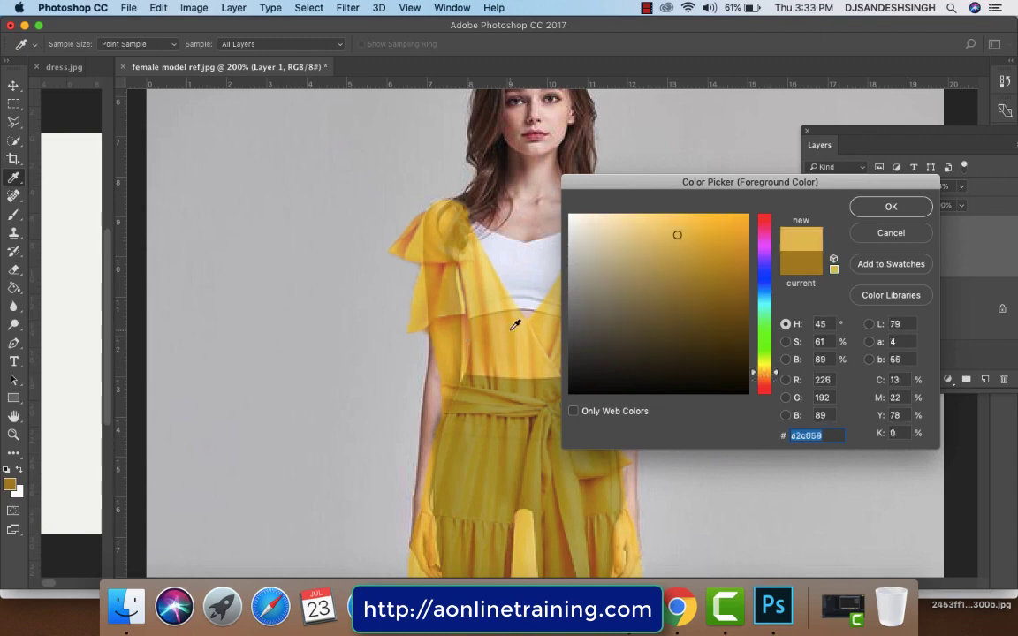
{"action": "left_click", "coordinate": [746, 250]}
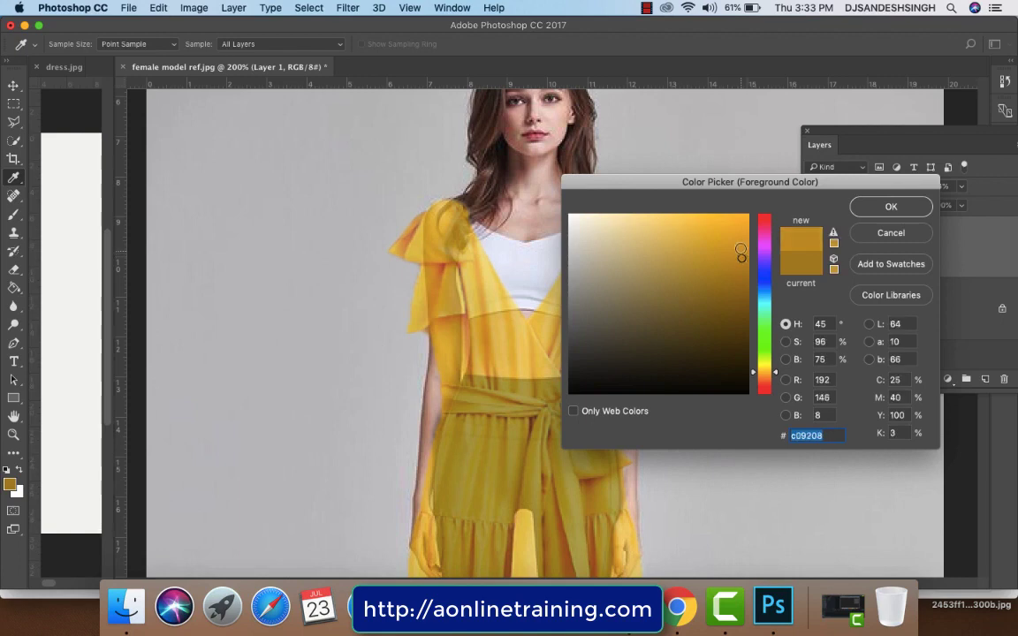
{"action": "left_click", "coordinate": [892, 207]}
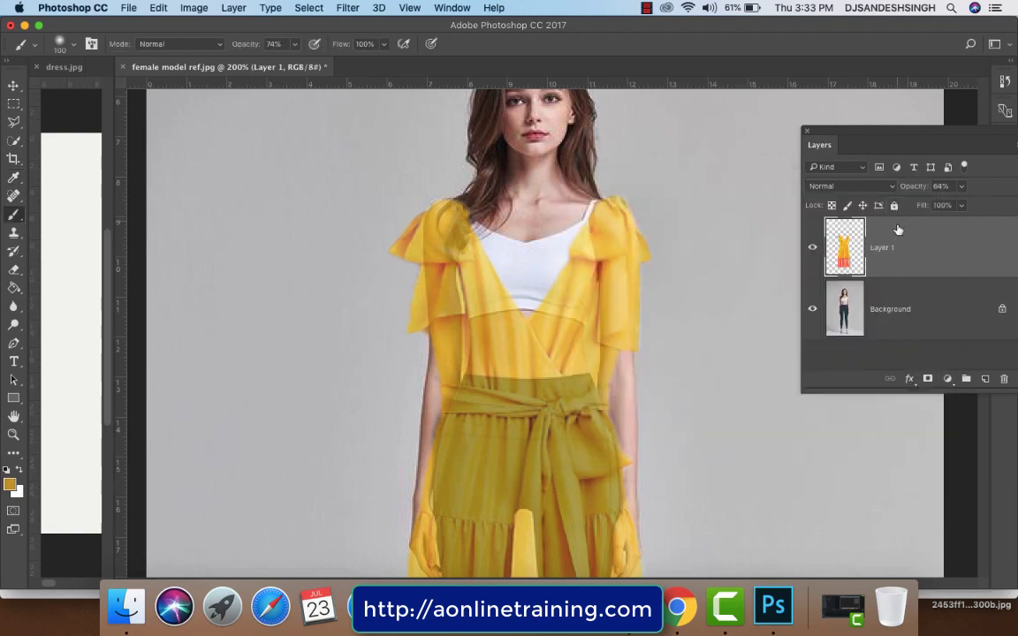
Add a new empty shading layer and set the brush opacity to about 61%.
{"action": "left_click", "coordinate": [986, 377]}
{"action": "left_click_drag", "start_coordinate": [553, 375], "coordinate": [538, 274]}
{"action": "key", "text": "bracketleft"}
{"action": "key", "text": "bracketleft"}
{"action": "key", "text": "bracketleft"}
{"action": "key", "text": "bracketleft"}
{"action": "key", "text": "bracketleft"}
{"action": "key", "text": "bracketleft"}
{"action": "key", "text": "bracketleft"}
{"action": "key", "text": "bracketleft"}
{"action": "key", "text": "bracketleft"}
{"action": "key", "text": "bracketleft"}
{"action": "key", "text": "bracketleft"}
{"action": "key", "text": "bracketright"}
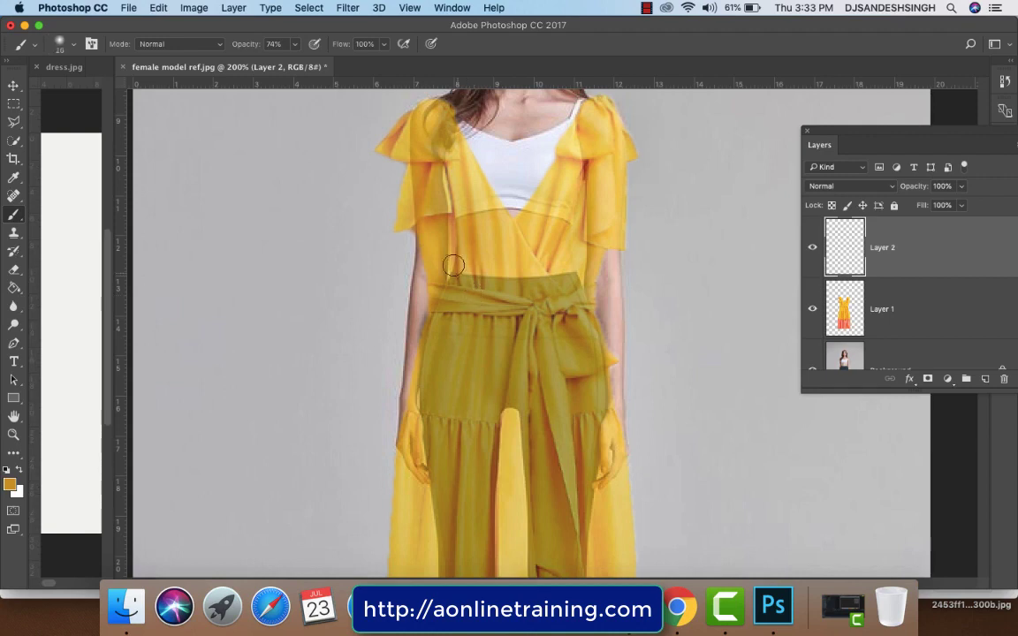
{"action": "left_click", "coordinate": [295, 44]}
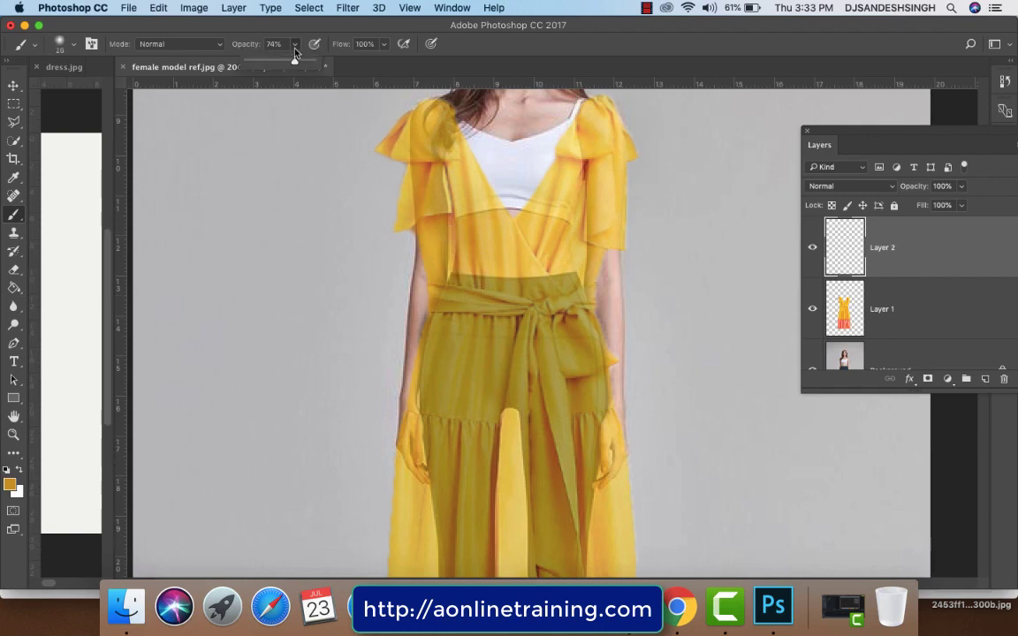
{"action": "left_click_drag", "start_coordinate": [298, 63], "coordinate": [285, 64]}
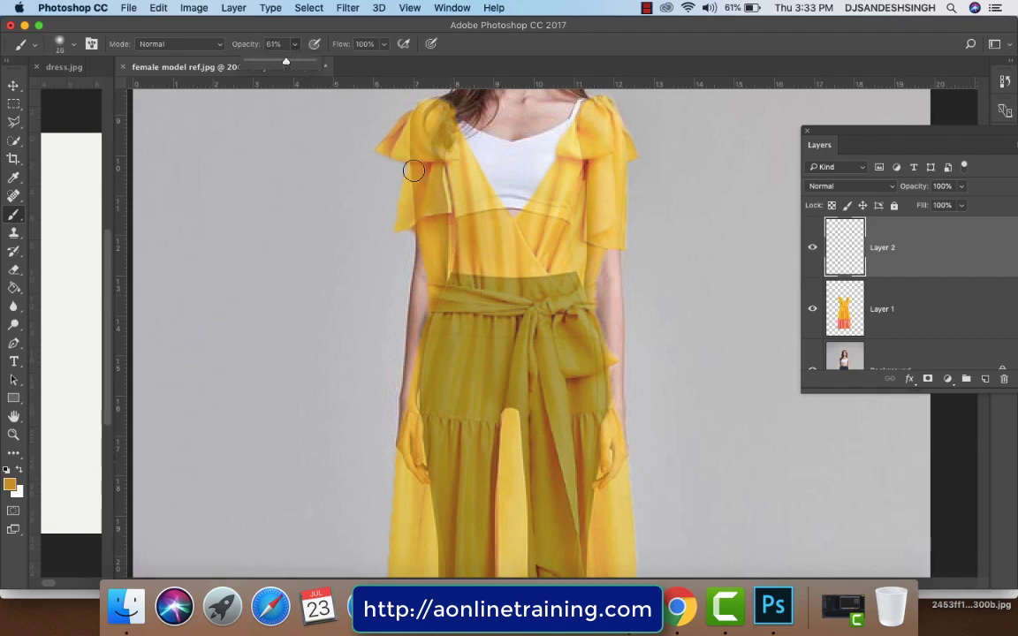
{"action": "left_click", "coordinate": [457, 264]}
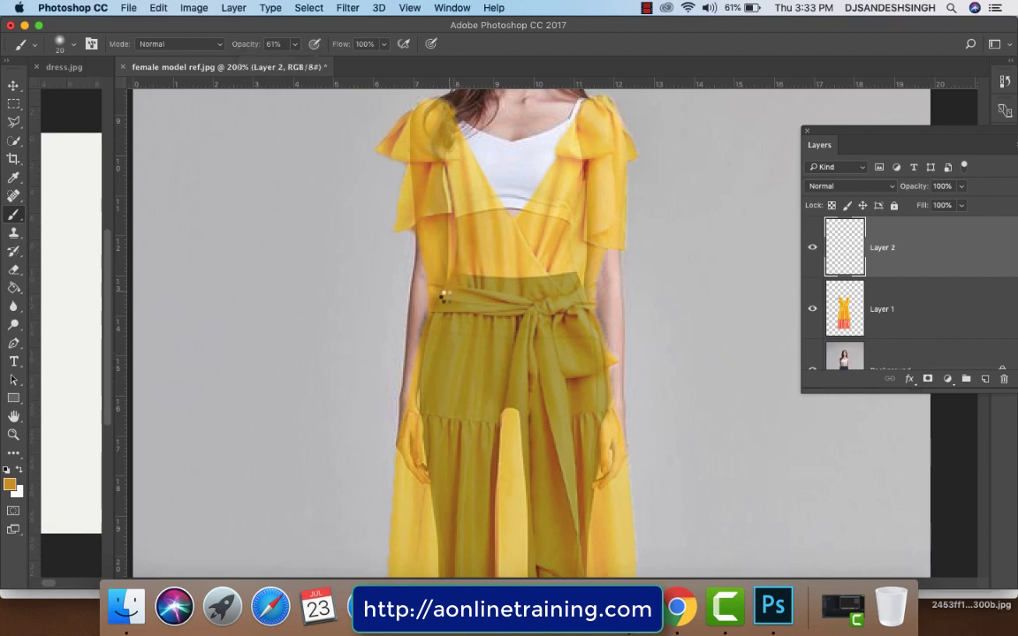
Shade the dress's left edge, the bodice's right edge and the skirt's left side.
{"action": "mouse_move", "coordinate": [438, 314]}
{"action": "left_mouse_down"}
{"action": "mouse_move", "coordinate": [425, 325]}
{"action": "mouse_move", "coordinate": [422, 357]}
{"action": "mouse_move", "coordinate": [425, 482]}
{"action": "left_mouse_up"}
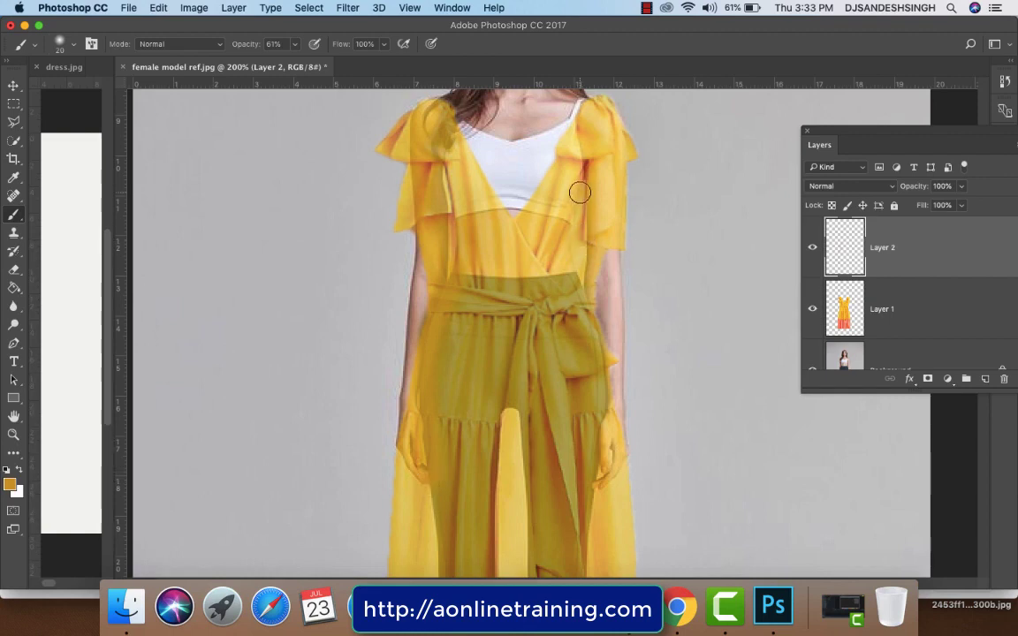
{"action": "left_click_drag", "start_coordinate": [577, 204], "coordinate": [580, 422]}
{"action": "left_click_drag", "start_coordinate": [577, 381], "coordinate": [570, 211]}
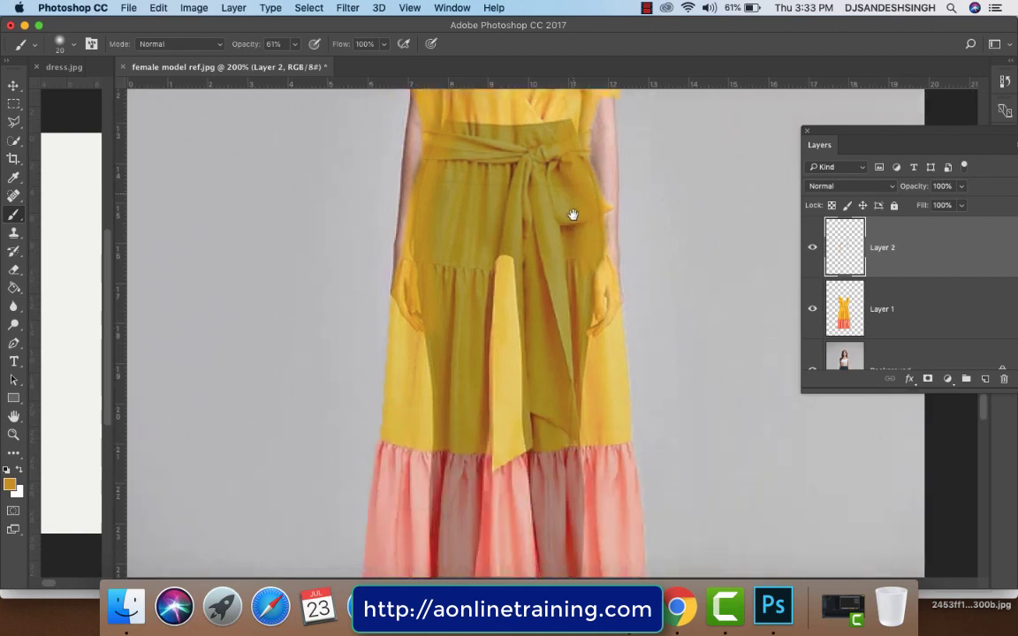
{"action": "mouse_move", "coordinate": [504, 285]}
{"action": "left_mouse_down"}
{"action": "mouse_move", "coordinate": [391, 303]}
{"action": "mouse_move", "coordinate": [443, 408]}
{"action": "left_mouse_up"}
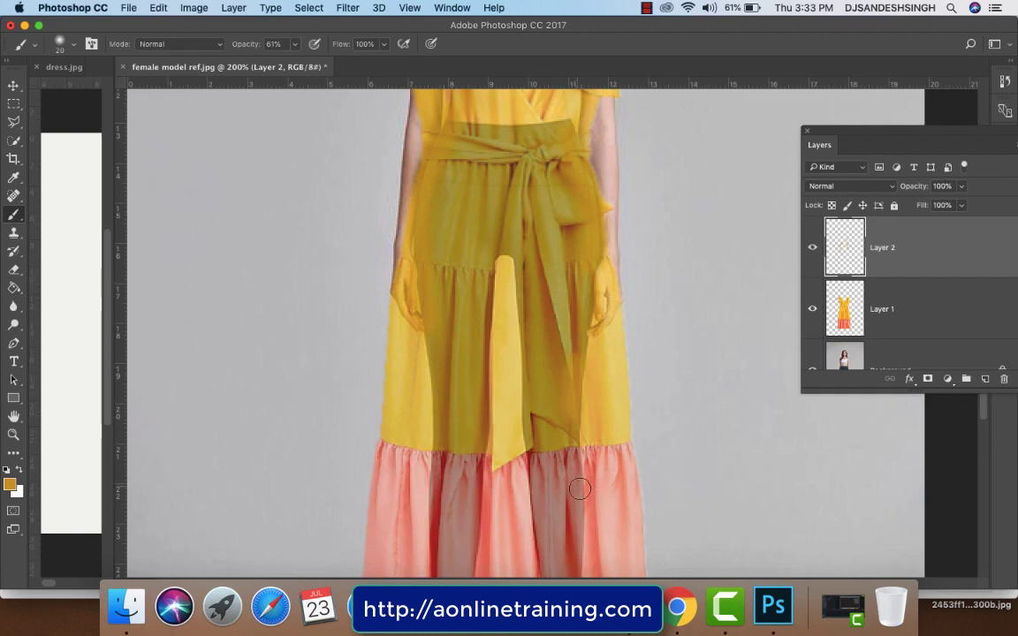
{"action": "left_click_drag", "start_coordinate": [576, 218], "coordinate": [579, 424]}
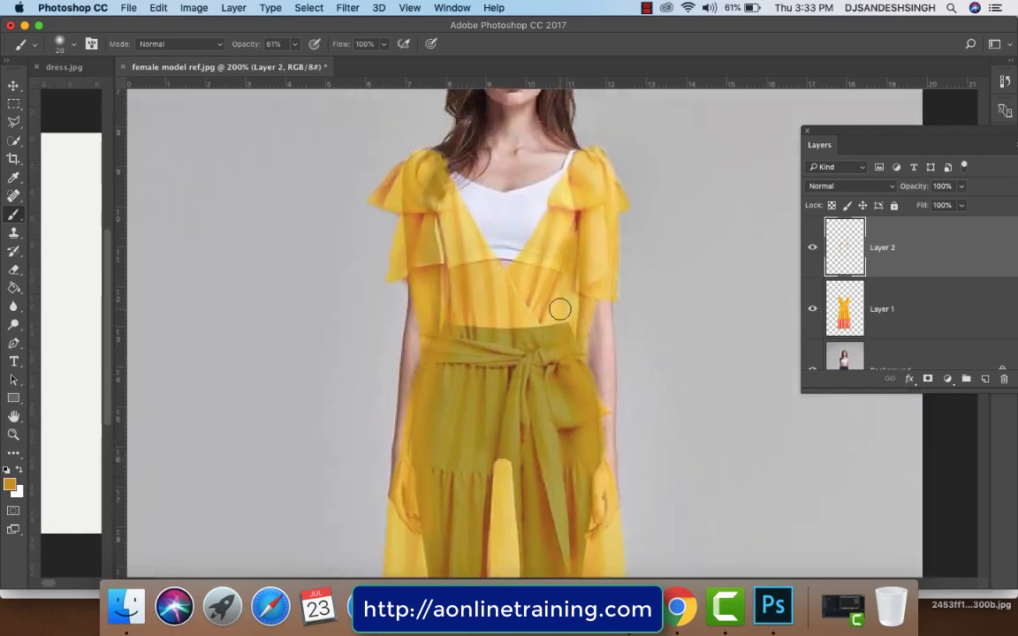
Paint yellow along the left lapel of the V-neck, then return to Layer 1.
{"action": "mouse_move", "coordinate": [561, 300]}
{"action": "left_mouse_down"}
{"action": "mouse_move", "coordinate": [565, 257]}
{"action": "mouse_move", "coordinate": [549, 239]}
{"action": "mouse_move", "coordinate": [515, 271]}
{"action": "left_mouse_up"}
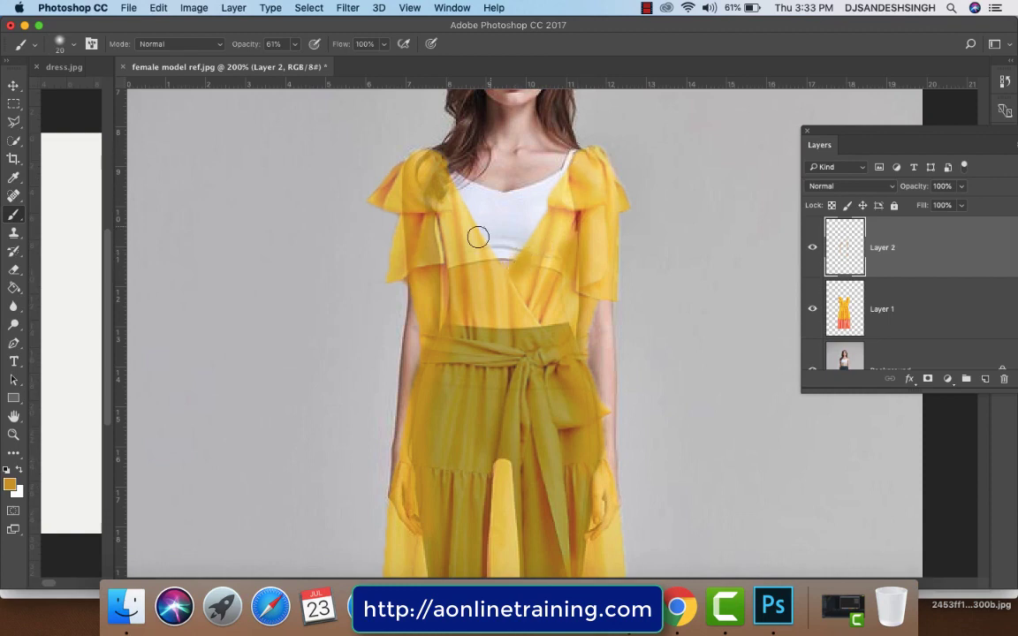
{"action": "left_click_drag", "start_coordinate": [493, 273], "coordinate": [410, 149]}
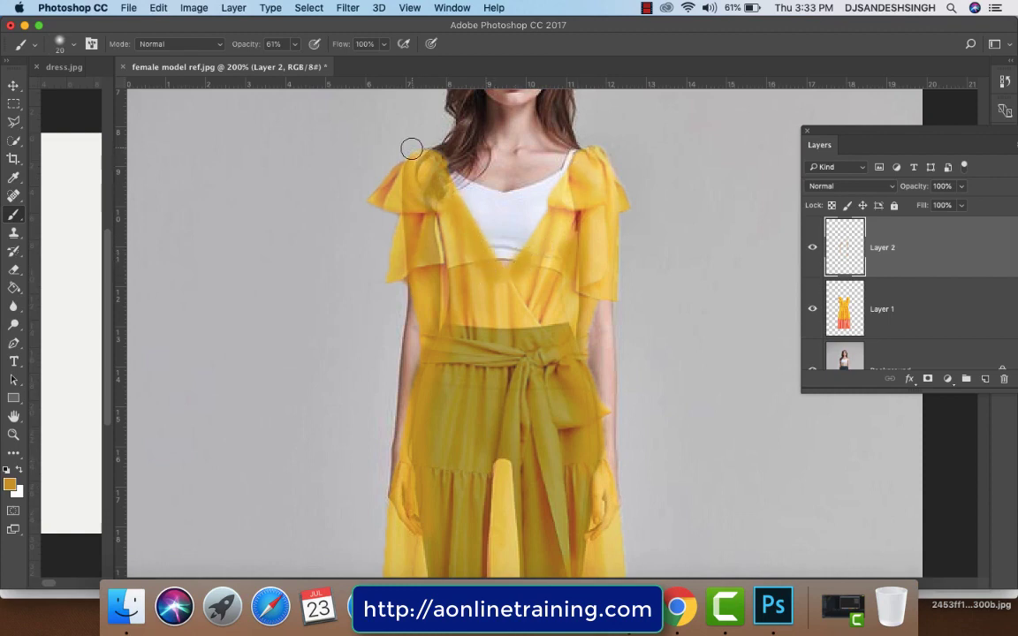
{"action": "left_click", "coordinate": [909, 307]}
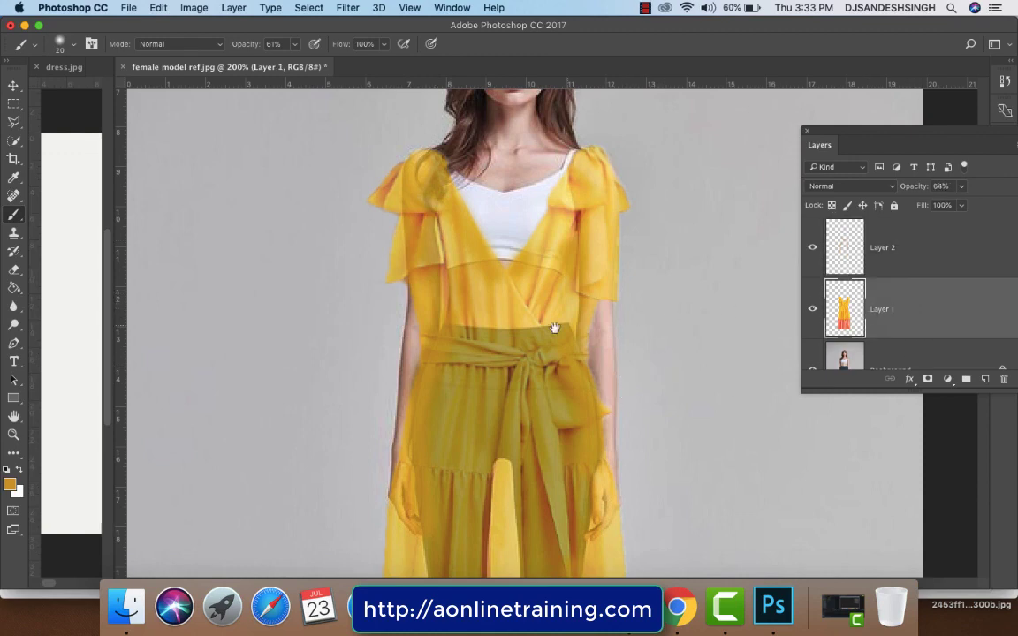
{"action": "scroll", "coordinate": [526, 265], "scroll_direction": "down", "scroll_amount": 2}
{"action": "scroll", "coordinate": [527, 239], "scroll_direction": "down", "scroll_amount": 3}
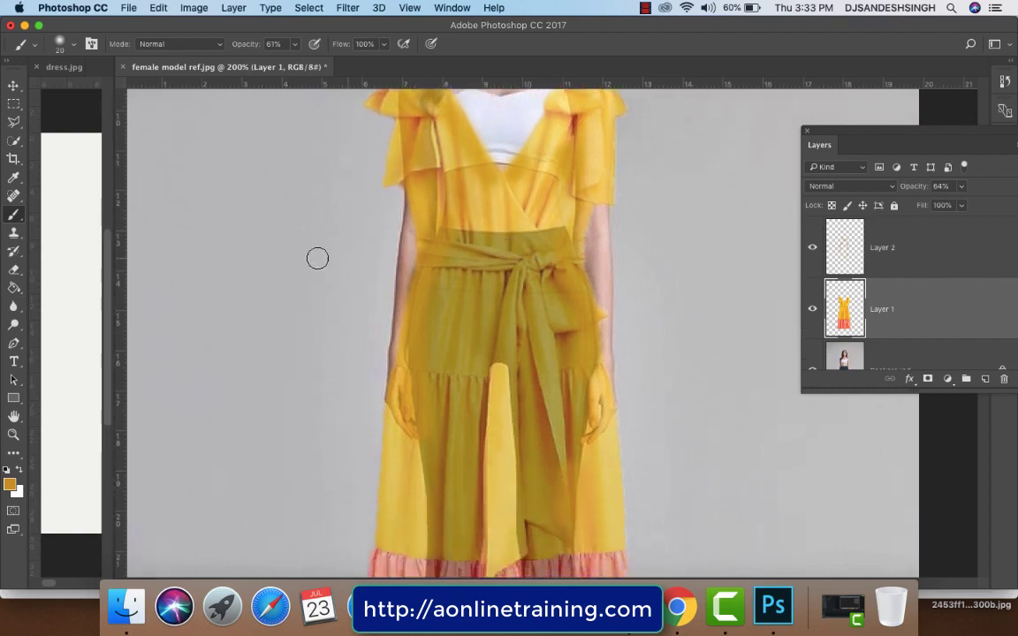
Switch to the standard Eraser Tool with a soft brush preset.
{"action": "left_click", "coordinate": [16, 272]}
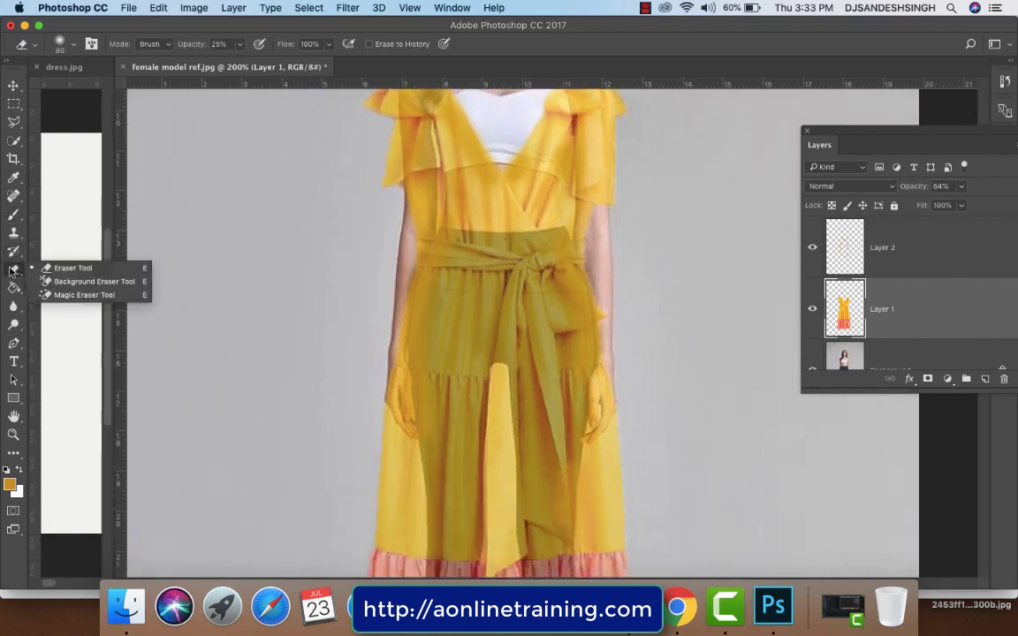
{"action": "left_click", "coordinate": [61, 270]}
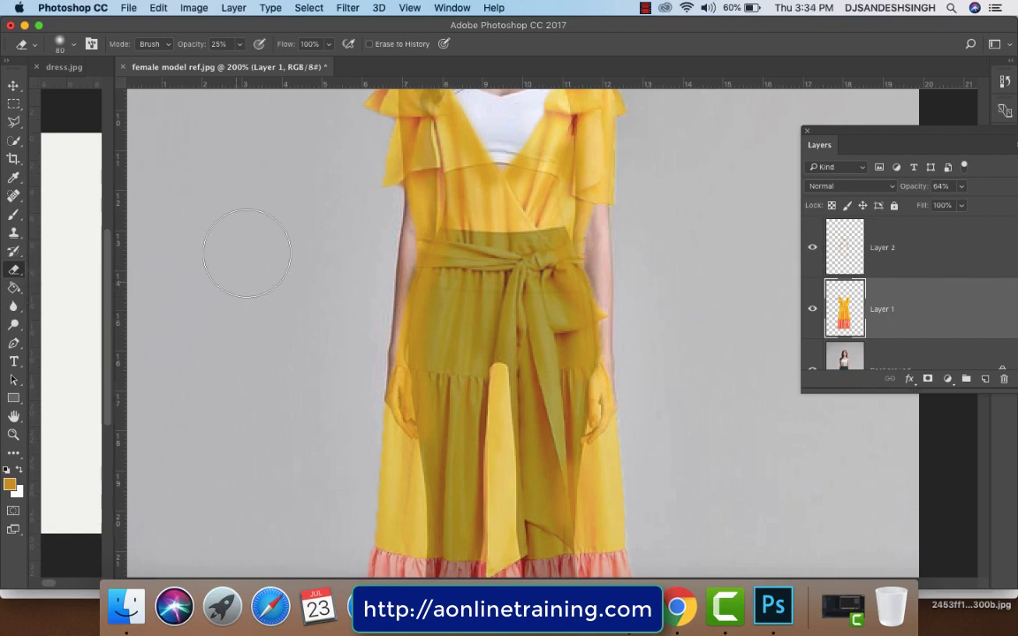
{"action": "left_click", "coordinate": [72, 46]}
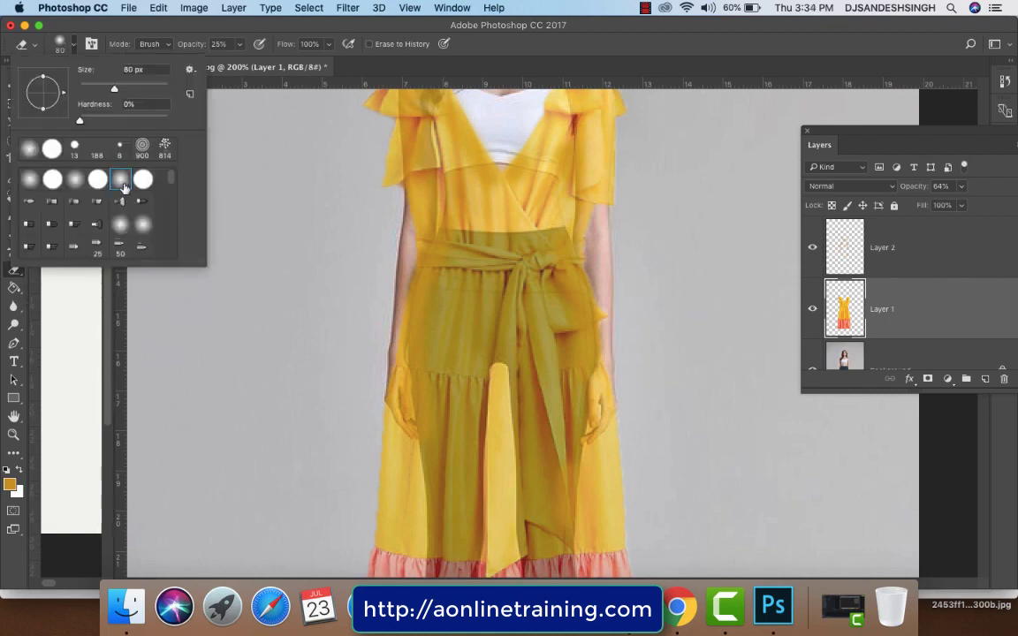
{"action": "left_click", "coordinate": [438, 44]}
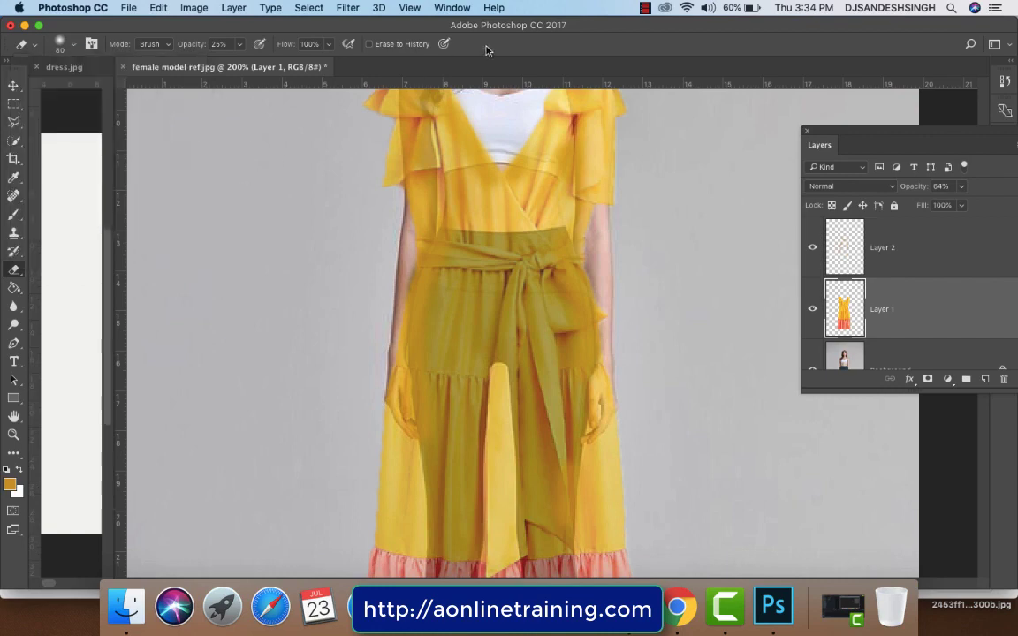
Lighten the bodice overlay and set the eraser to size 20 at 100% opacity.
{"action": "left_click_drag", "start_coordinate": [465, 177], "coordinate": [509, 245]}
{"action": "key", "text": "bracketleft"}
{"action": "key", "text": "bracketleft"}
{"action": "key", "text": "bracketleft"}
{"action": "key", "text": "bracketleft"}
{"action": "key", "text": "bracketleft"}
{"action": "key", "text": "bracketleft"}
{"action": "key", "text": "bracketleft"}
{"action": "left_click", "coordinate": [243, 50]}
{"action": "left_click_drag", "start_coordinate": [235, 61], "coordinate": [322, 63]}
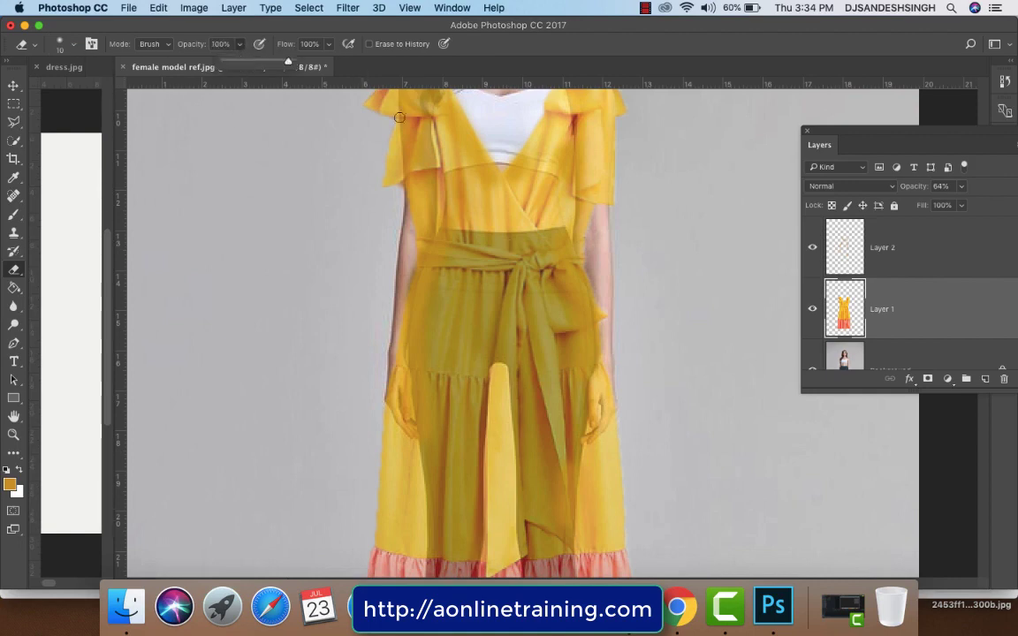
{"action": "left_click_drag", "start_coordinate": [551, 297], "coordinate": [545, 256]}
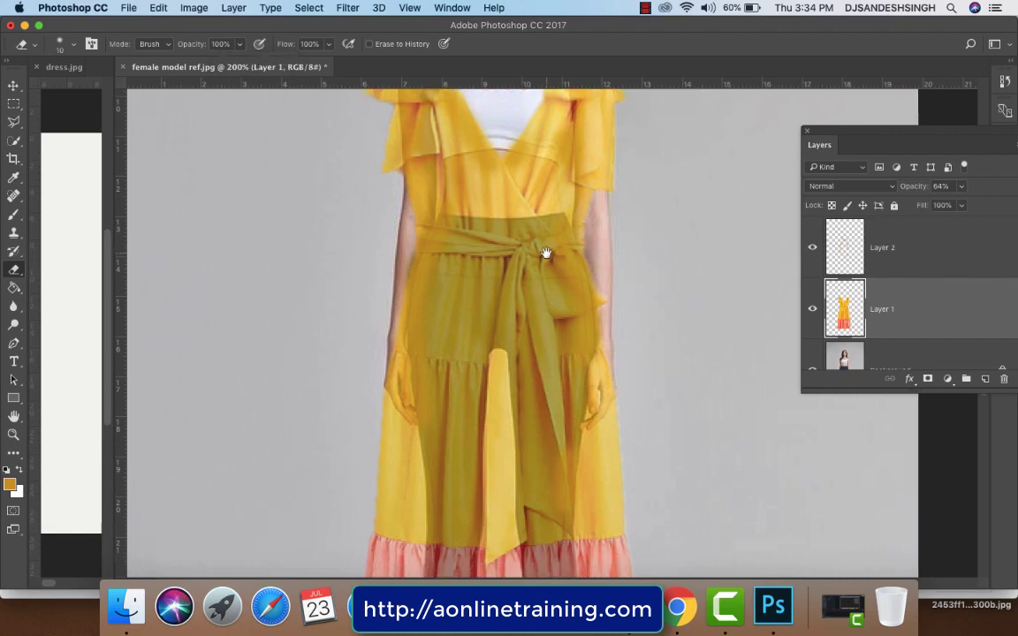
{"action": "left_click_drag", "start_coordinate": [547, 296], "coordinate": [539, 240]}
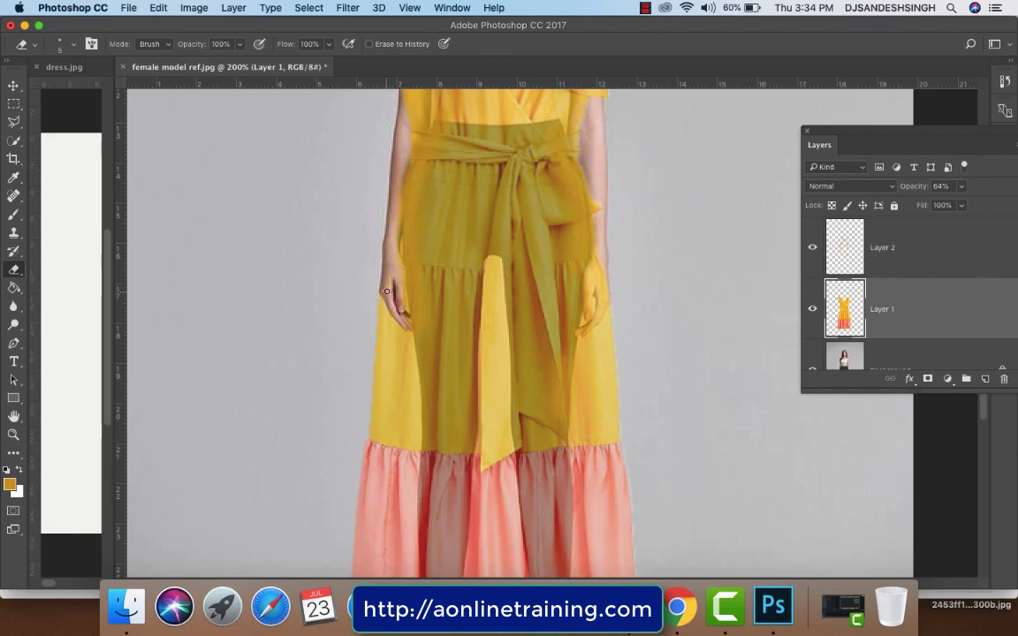
Erase the dress over the model's right hand and the hair strand on her shoulder.
{"action": "scroll", "coordinate": [499, 260], "scroll_direction": "up", "scroll_amount": 3}
{"action": "scroll", "coordinate": [473, 295], "scroll_direction": "right", "scroll_amount": 3}
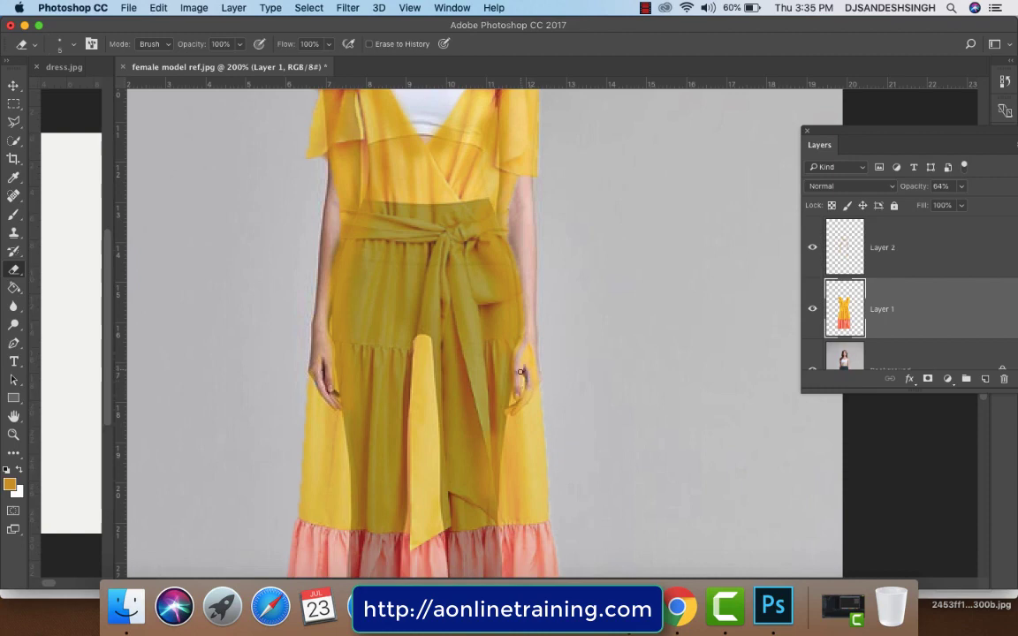
{"action": "left_click_drag", "start_coordinate": [528, 350], "coordinate": [531, 379]}
{"action": "scroll", "coordinate": [405, 266], "scroll_direction": "up", "scroll_amount": 5}
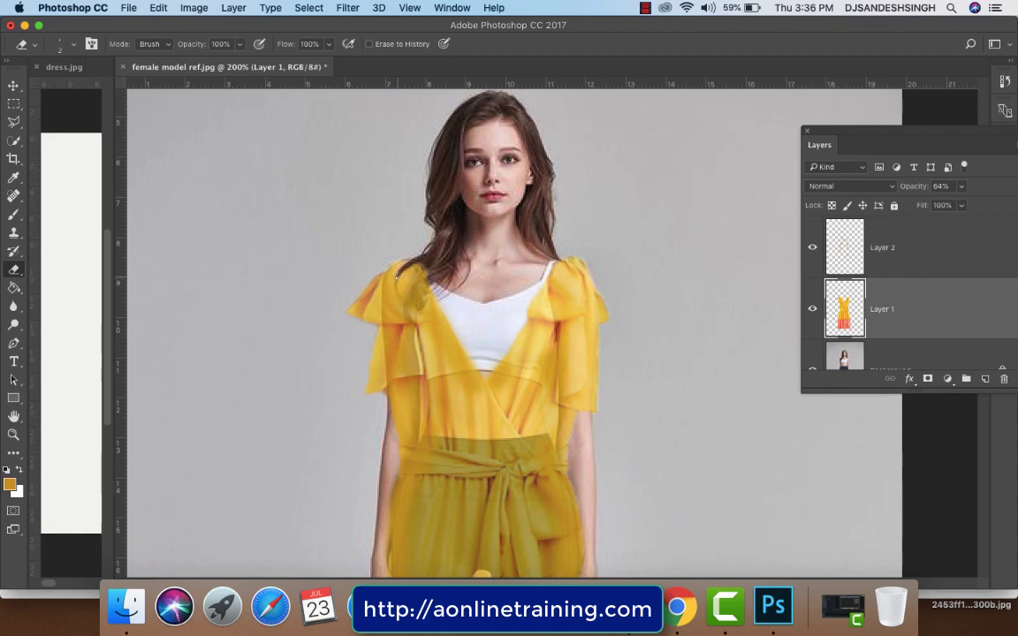
{"action": "left_click_drag", "start_coordinate": [398, 275], "coordinate": [403, 300]}
{"action": "left_click_drag", "start_coordinate": [419, 283], "coordinate": [416, 305]}
{"action": "left_click_drag", "start_coordinate": [419, 298], "coordinate": [423, 302]}
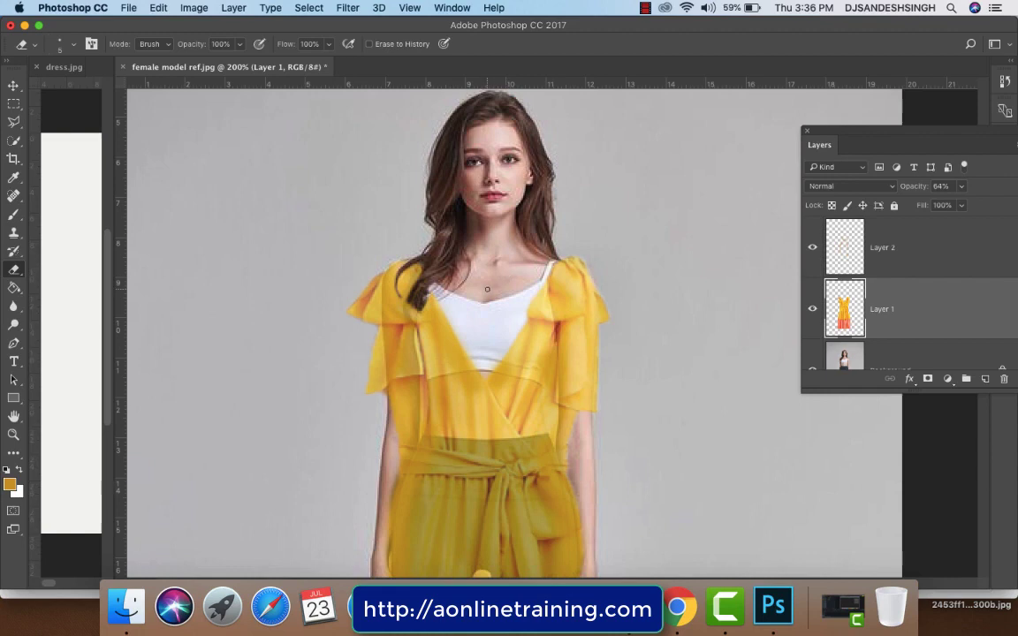
View at 100%, set Layer 1 opacity to 100%, then zoom out to 66.7%.
{"action": "right_click", "coordinate": [463, 270]}
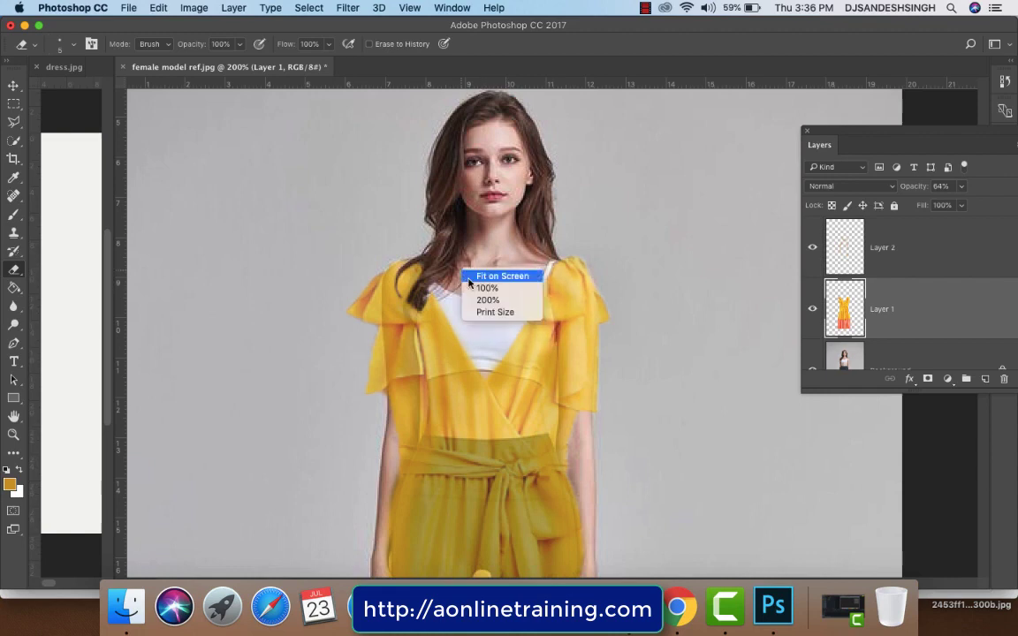
{"action": "left_click", "coordinate": [482, 288]}
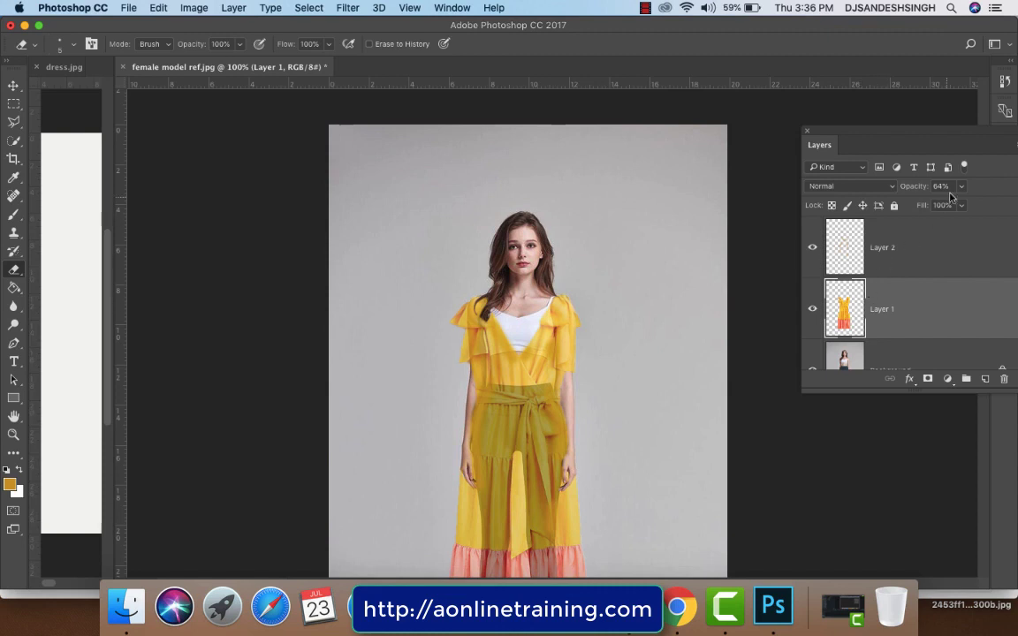
{"action": "left_click_drag", "start_coordinate": [962, 185], "coordinate": [977, 237]}
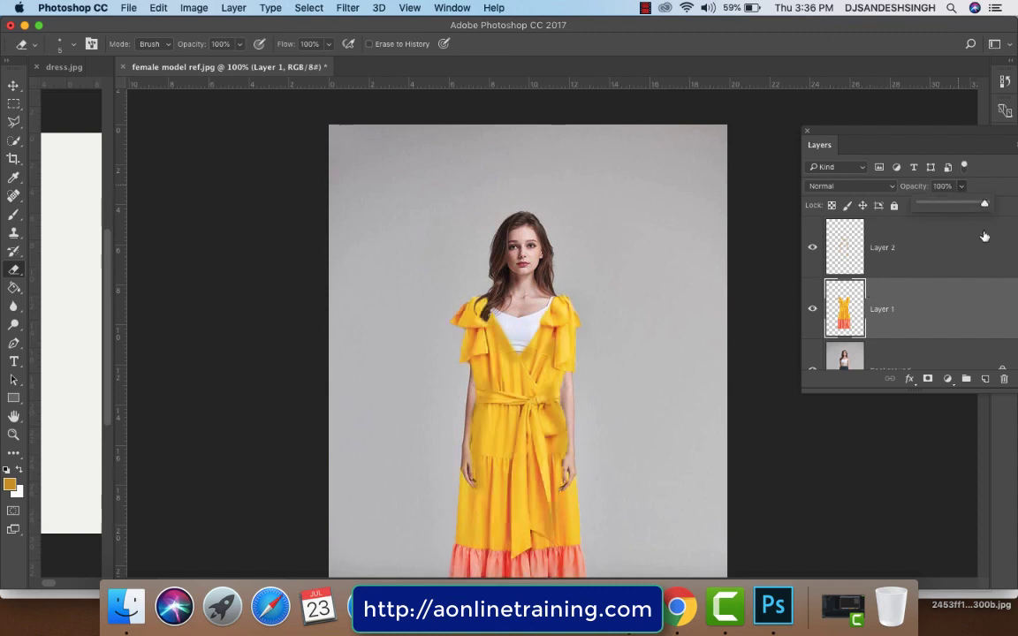
{"action": "left_click", "coordinate": [891, 245]}
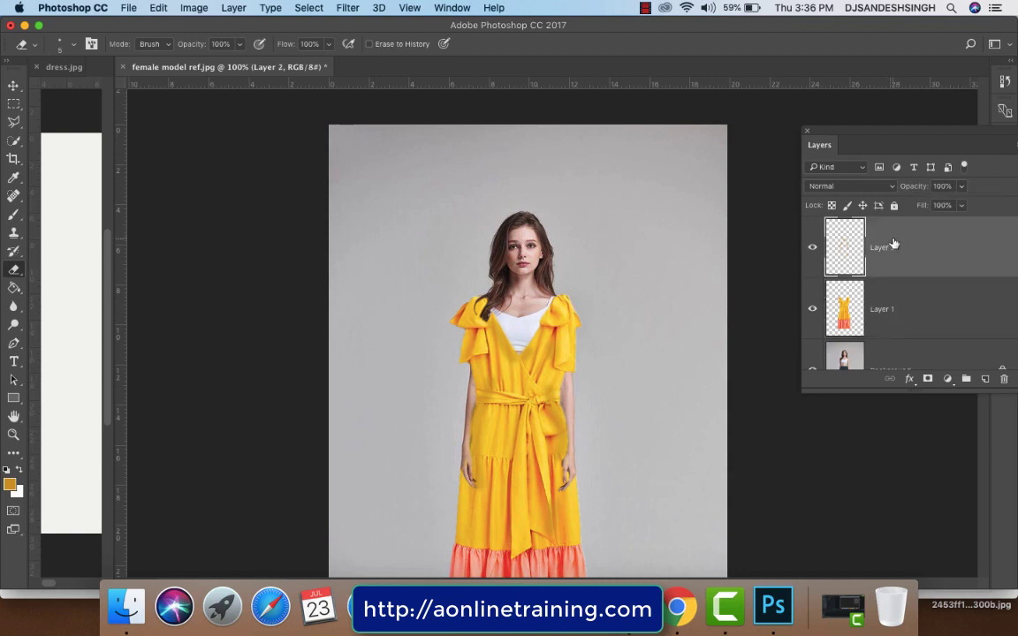
{"action": "left_click", "coordinate": [875, 307]}
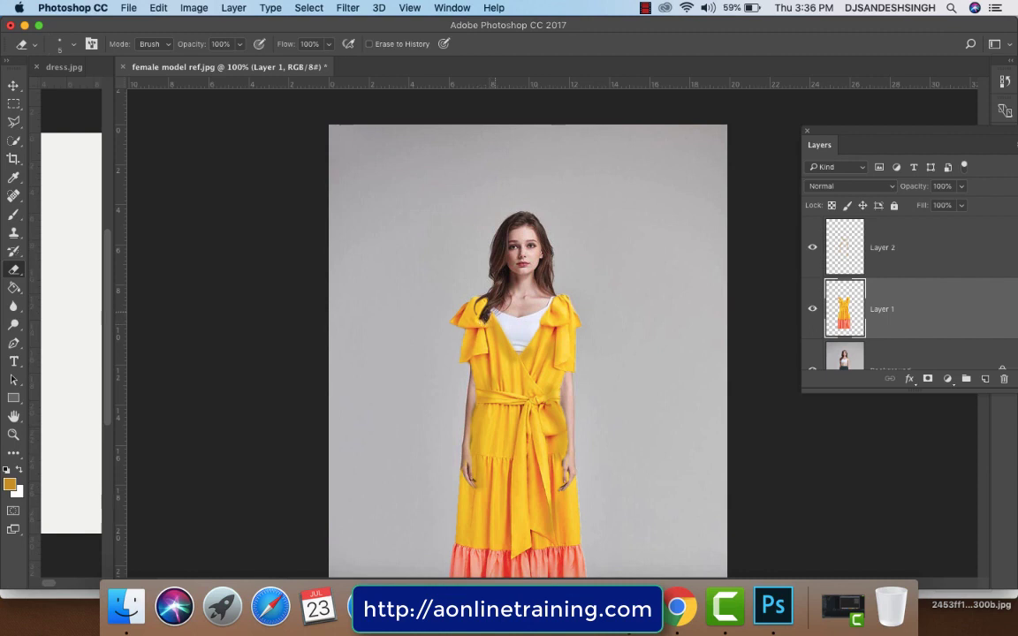
{"action": "key", "text": "super+minus"}
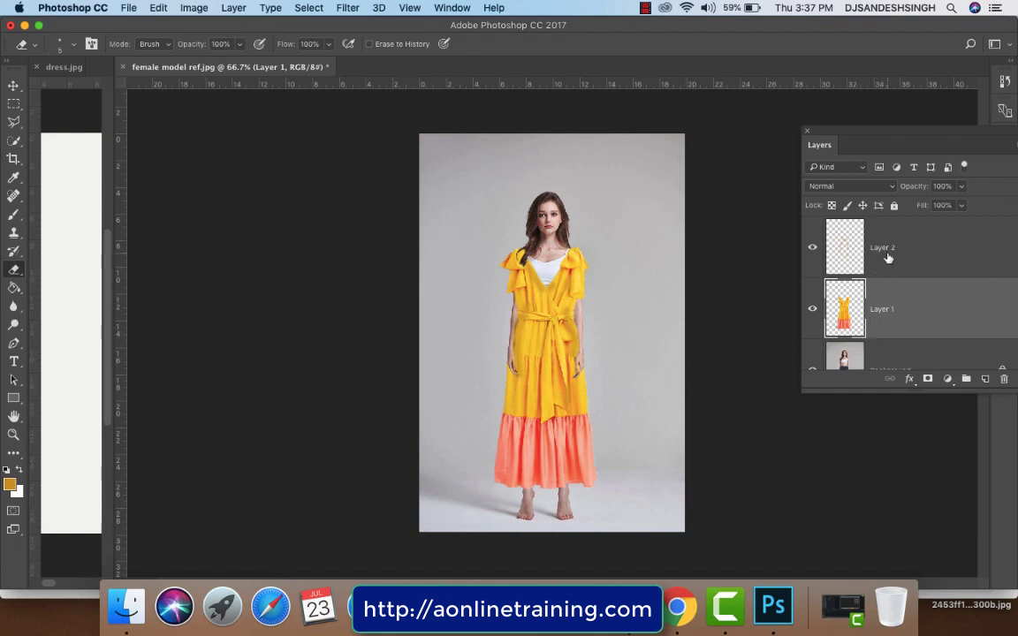
Set Layer 2 to Multiply at 72% fill and drop Layer 1 opacity to 45%.
{"action": "left_click", "coordinate": [804, 234]}
{"action": "left_click", "coordinate": [892, 187]}
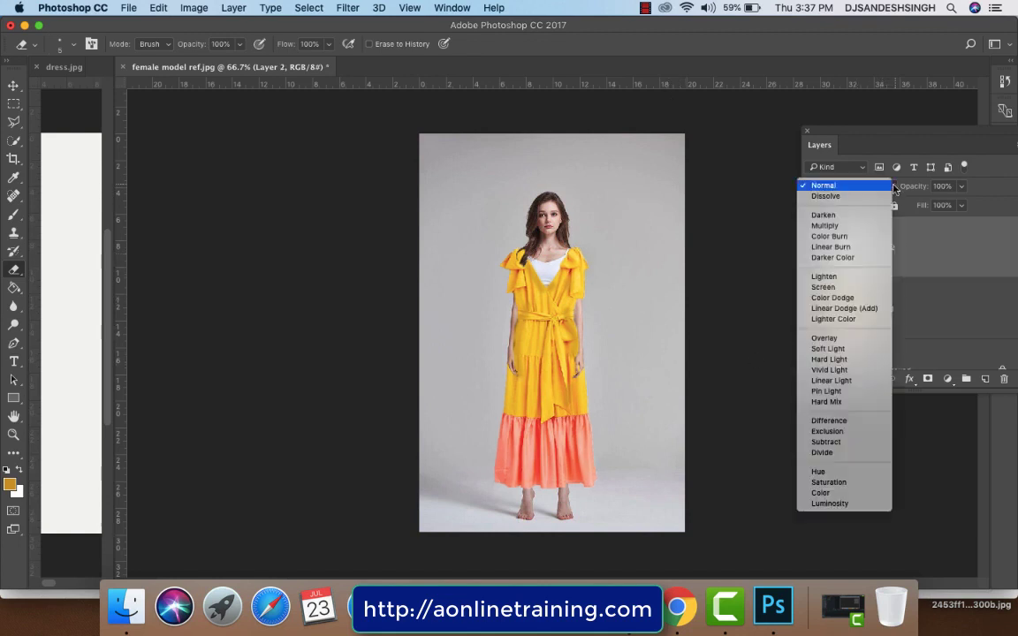
{"action": "left_click", "coordinate": [869, 228]}
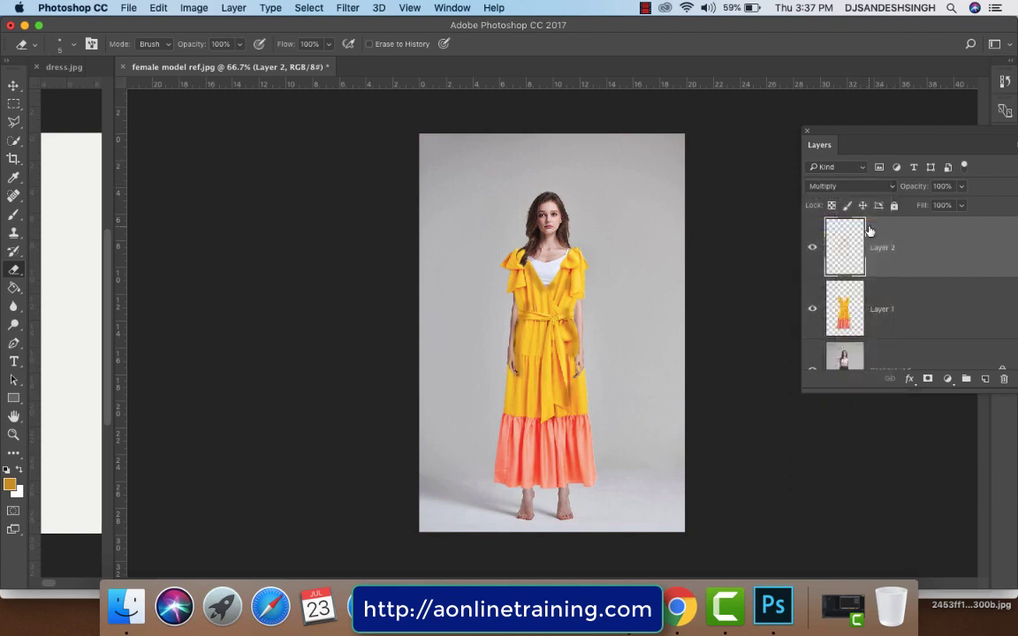
{"action": "left_click", "coordinate": [961, 206]}
{"action": "left_click_drag", "start_coordinate": [962, 206], "coordinate": [944, 209]}
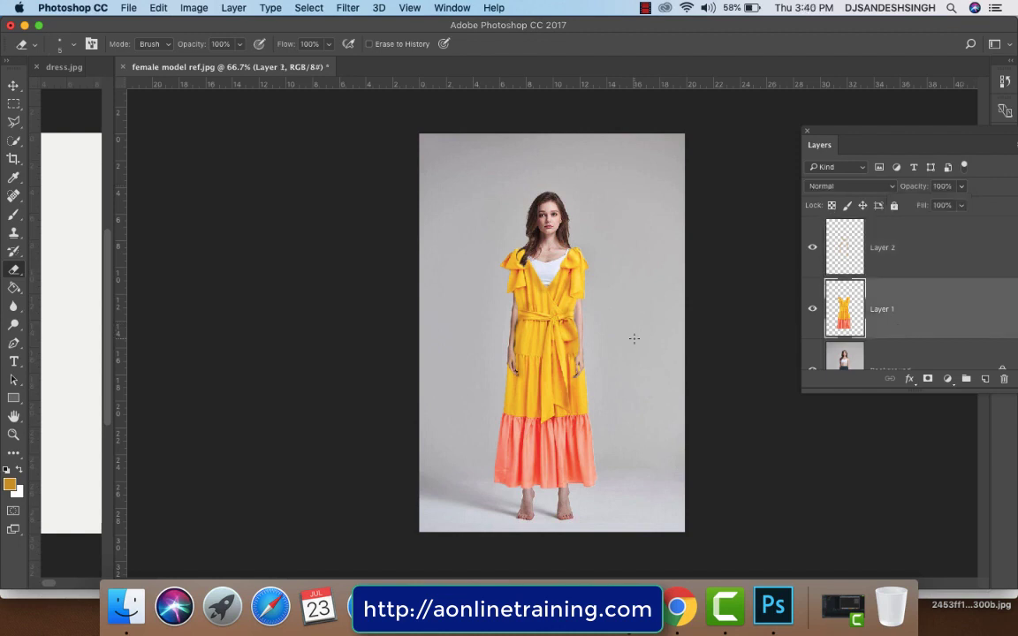
{"action": "left_click", "coordinate": [961, 186]}
{"action": "left_click_drag", "start_coordinate": [961, 205], "coordinate": [938, 209]}
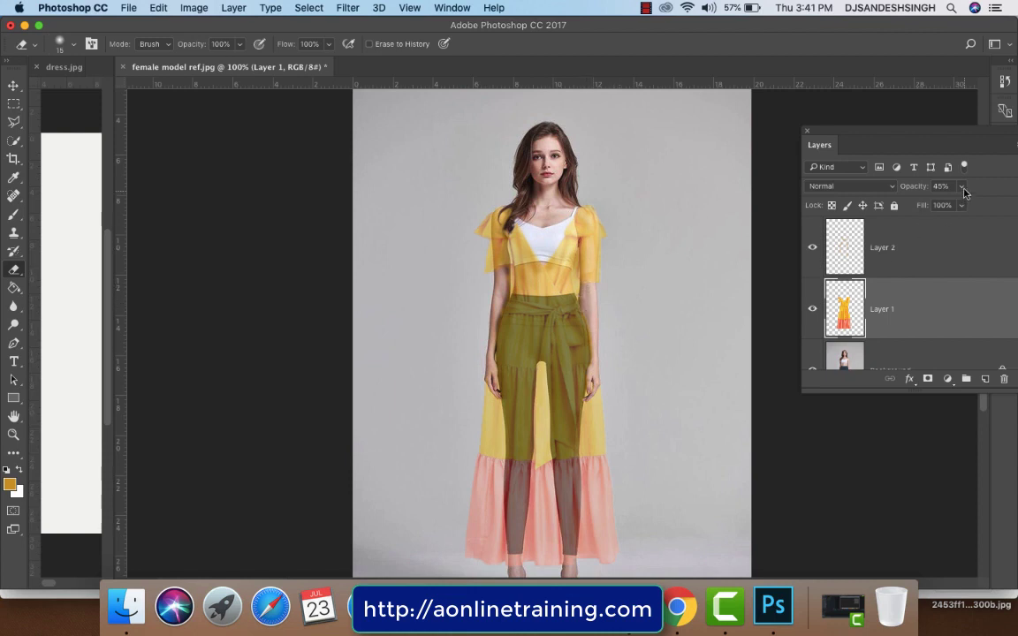
Return Layer 1 to 100% opacity and erase the yellow fringe by the left sleeve and waist.
{"action": "left_click_drag", "start_coordinate": [961, 185], "coordinate": [1016, 216]}
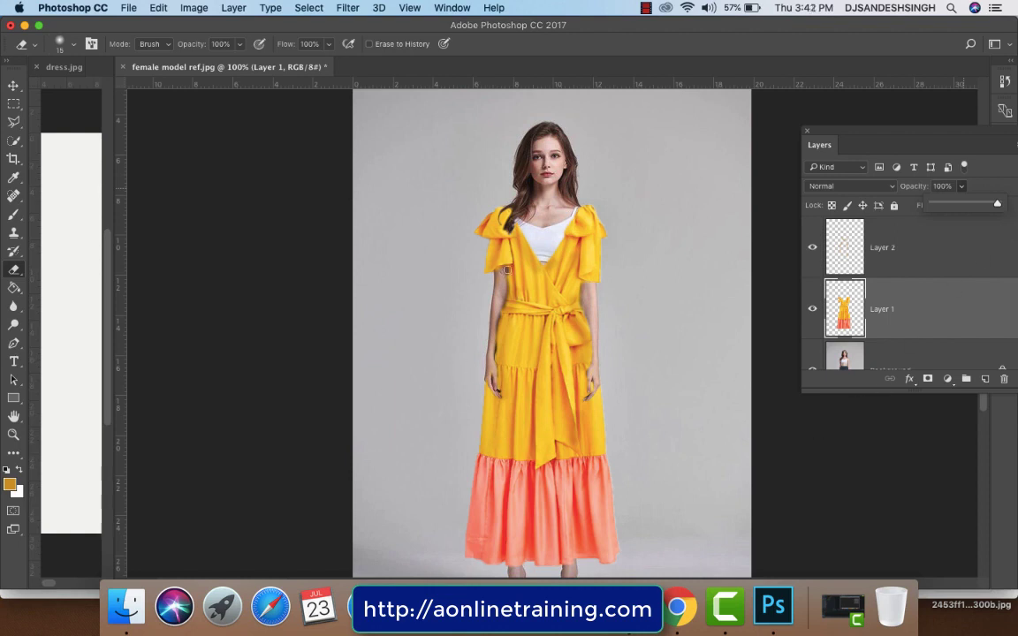
{"action": "left_click", "coordinate": [505, 271]}
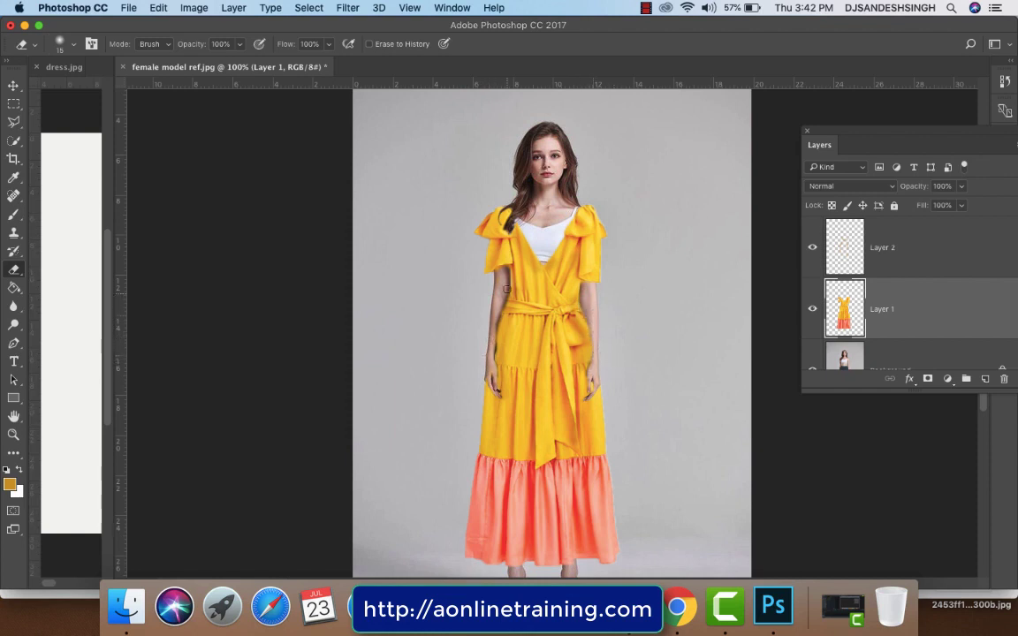
{"action": "left_click_drag", "start_coordinate": [493, 274], "coordinate": [452, 353]}
{"action": "left_click_drag", "start_coordinate": [491, 323], "coordinate": [490, 352]}
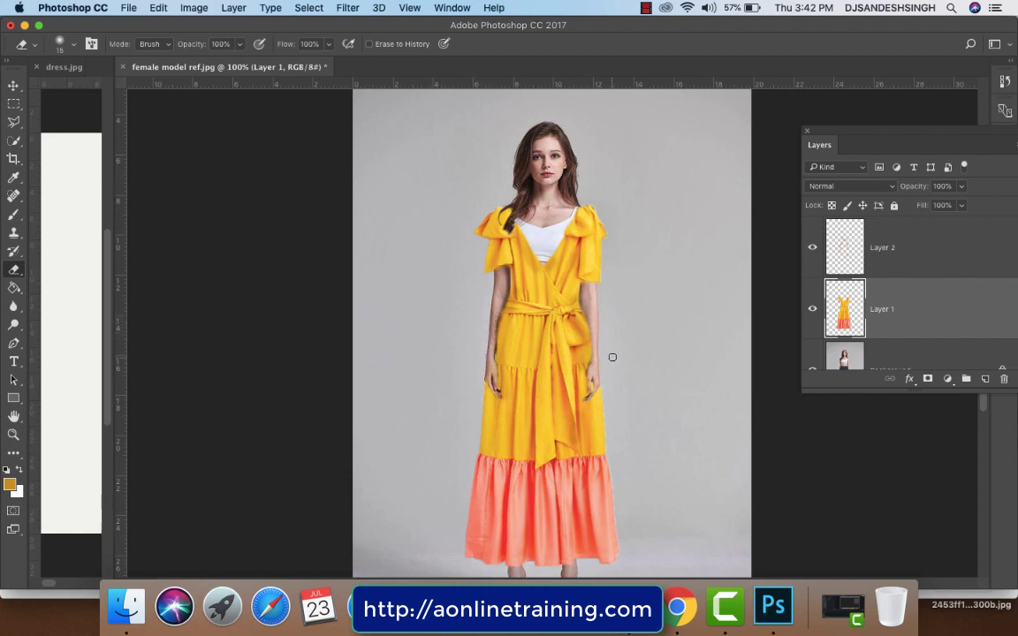